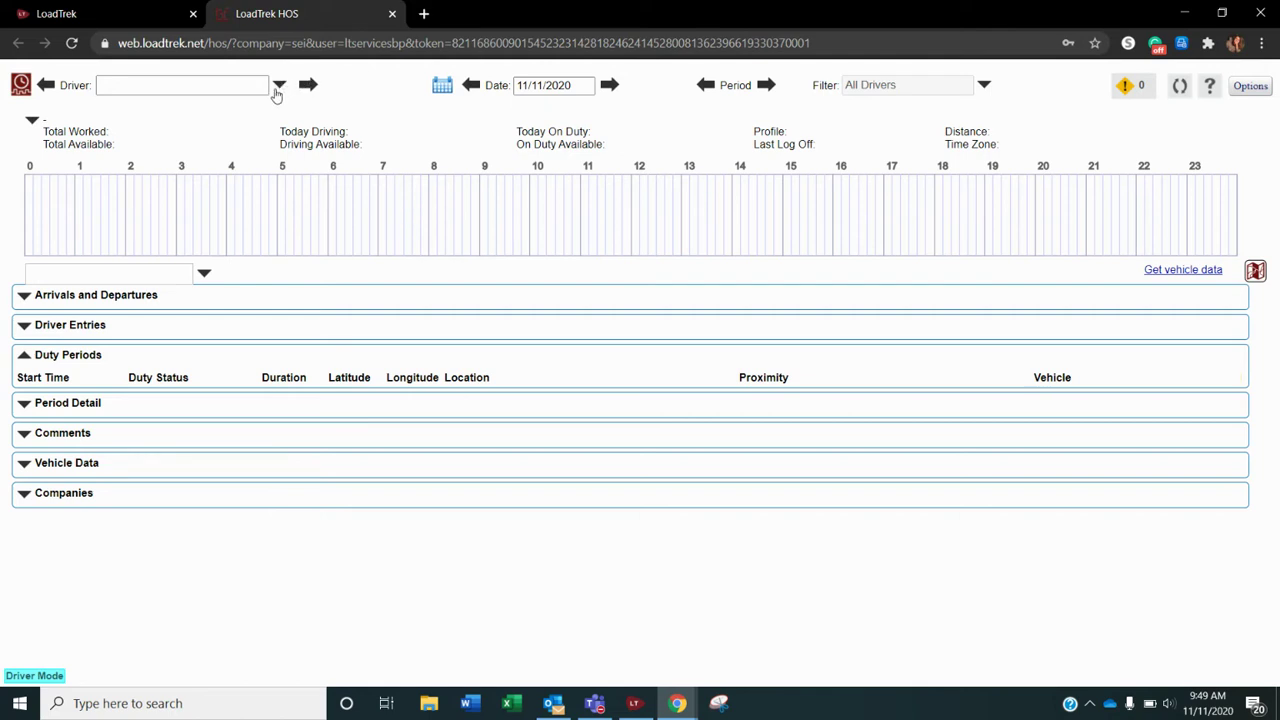
Look through the list of available drivers and the overview graph of all drivers' duty logs for the current day.
{"action": "left_click", "coordinate": [277, 90]}
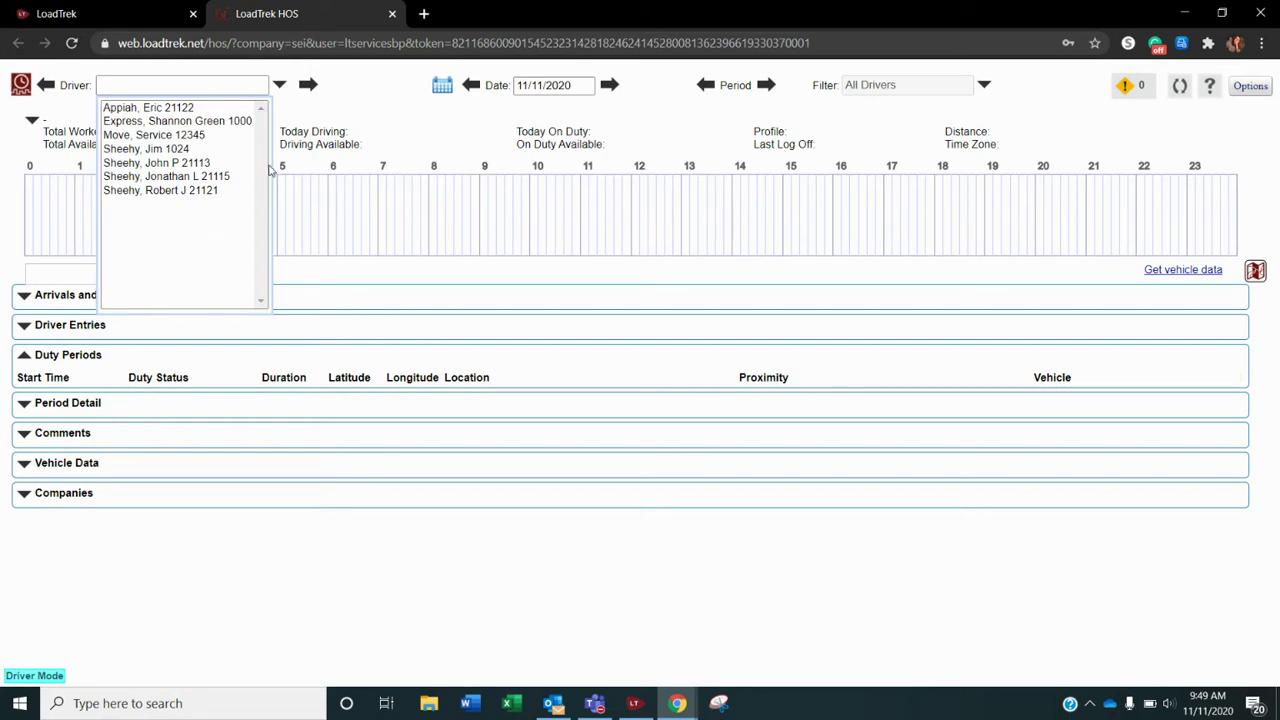
{"action": "left_click", "coordinate": [280, 88]}
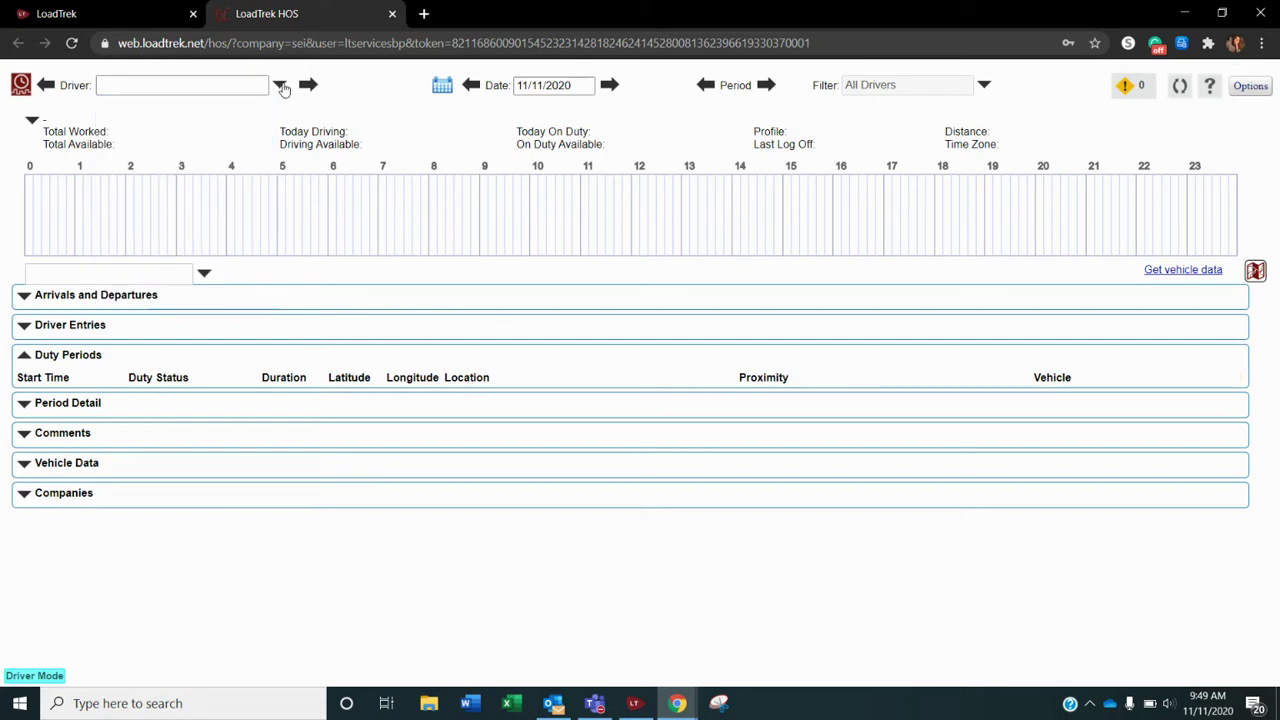
{"action": "left_click", "coordinate": [21, 86]}
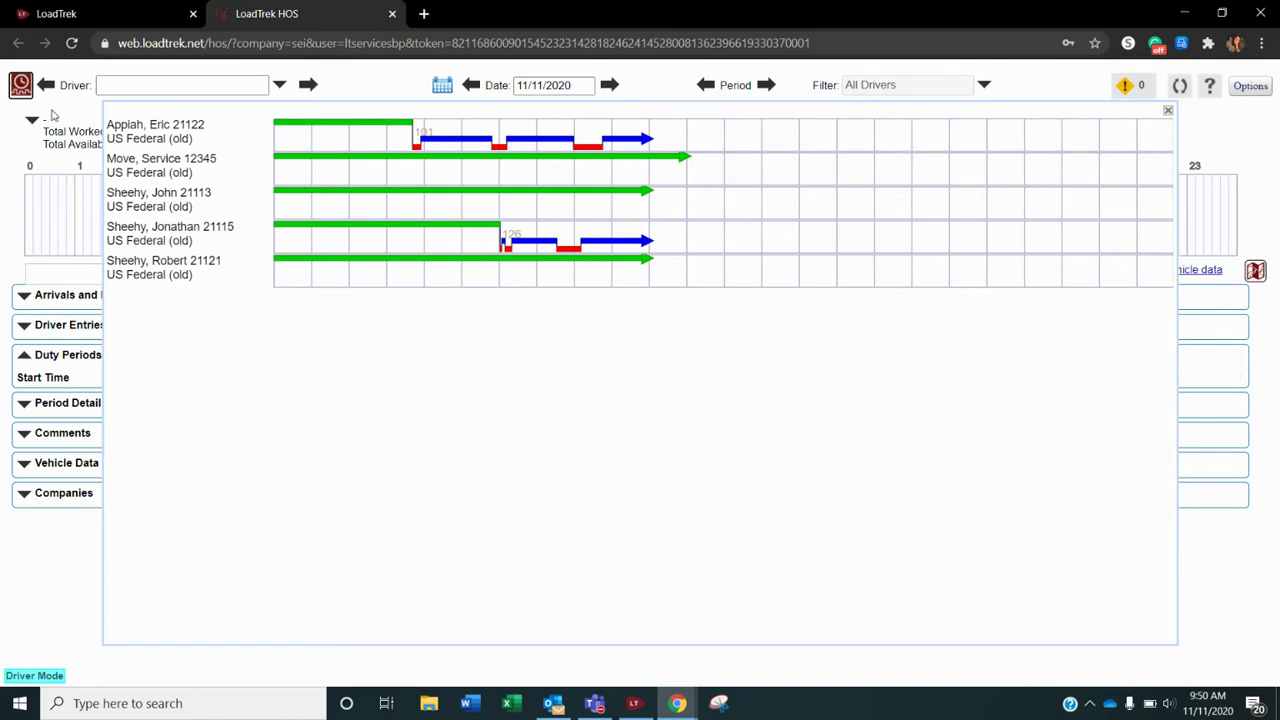
{"action": "left_click", "coordinate": [7, 116]}
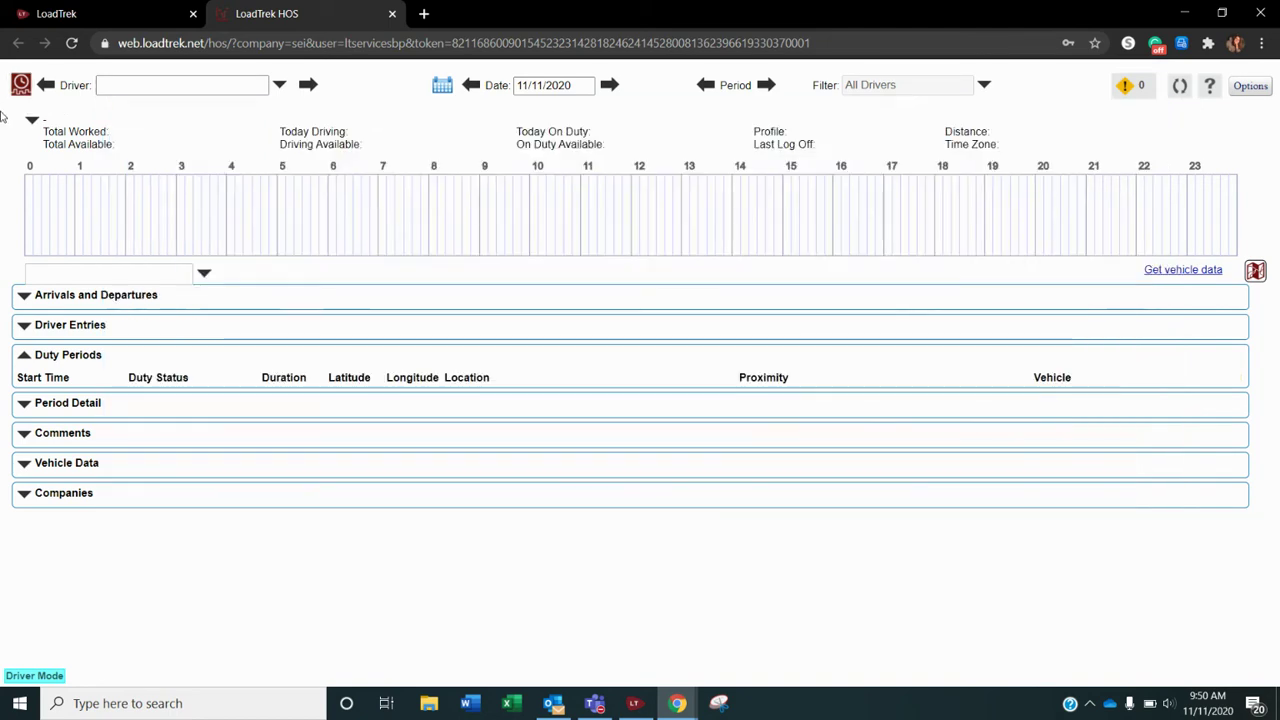
Look up the driver by last name and load the log of the driver assigned to vehicle 126.
{"action": "left_click", "coordinate": [185, 85]}
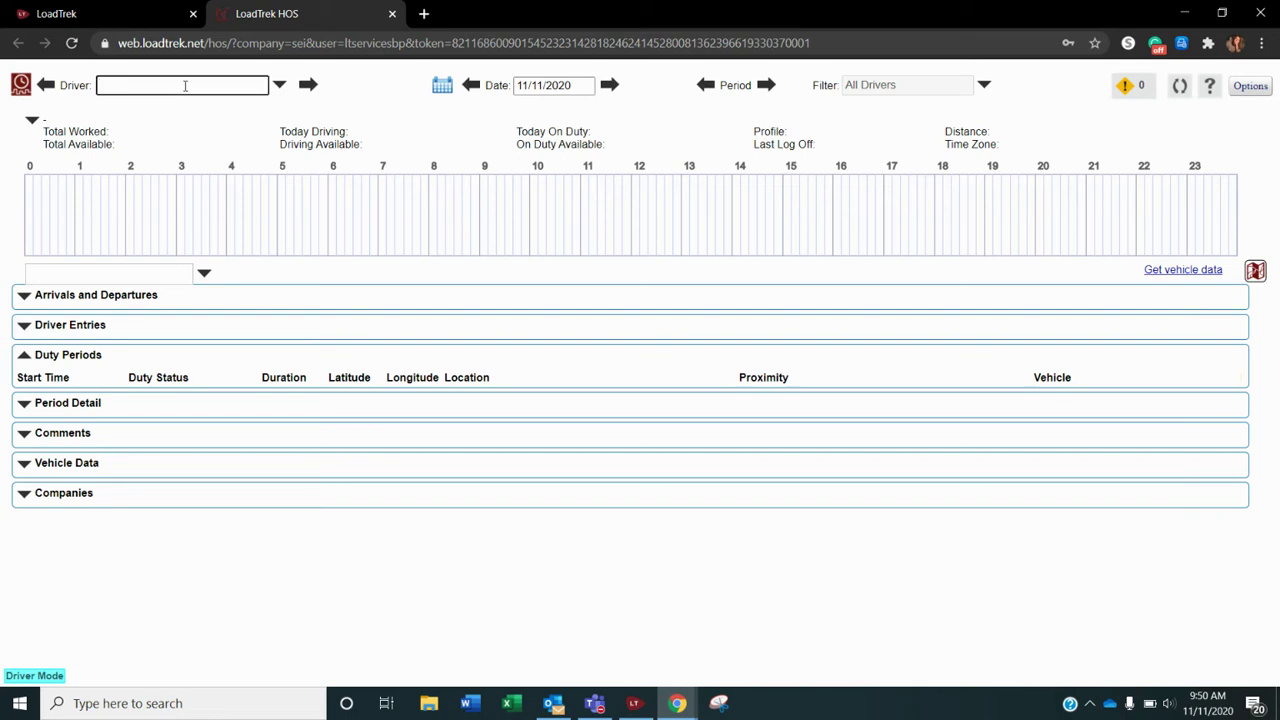
{"action": "type", "text": "she"}
{"action": "key", "text": "Down"}
{"action": "key", "text": "Return"}
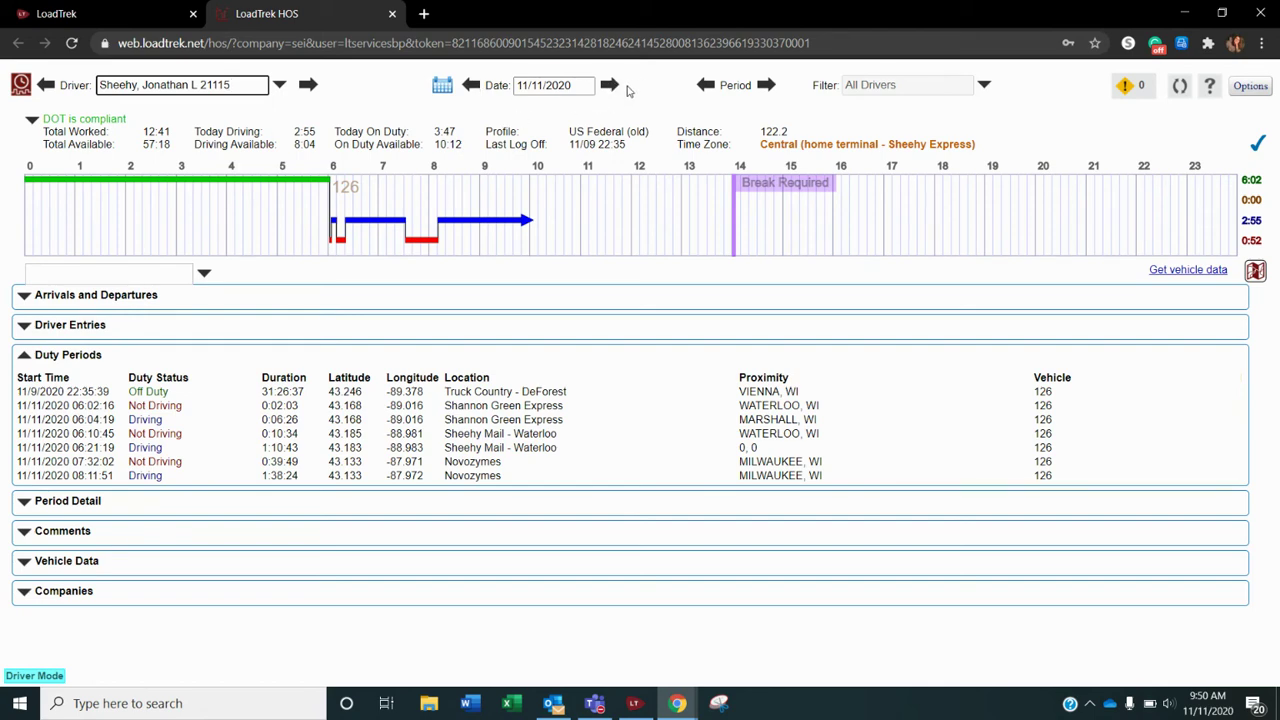
Change the displayed log date to 10/02/2020.
{"action": "left_click", "coordinate": [472, 87]}
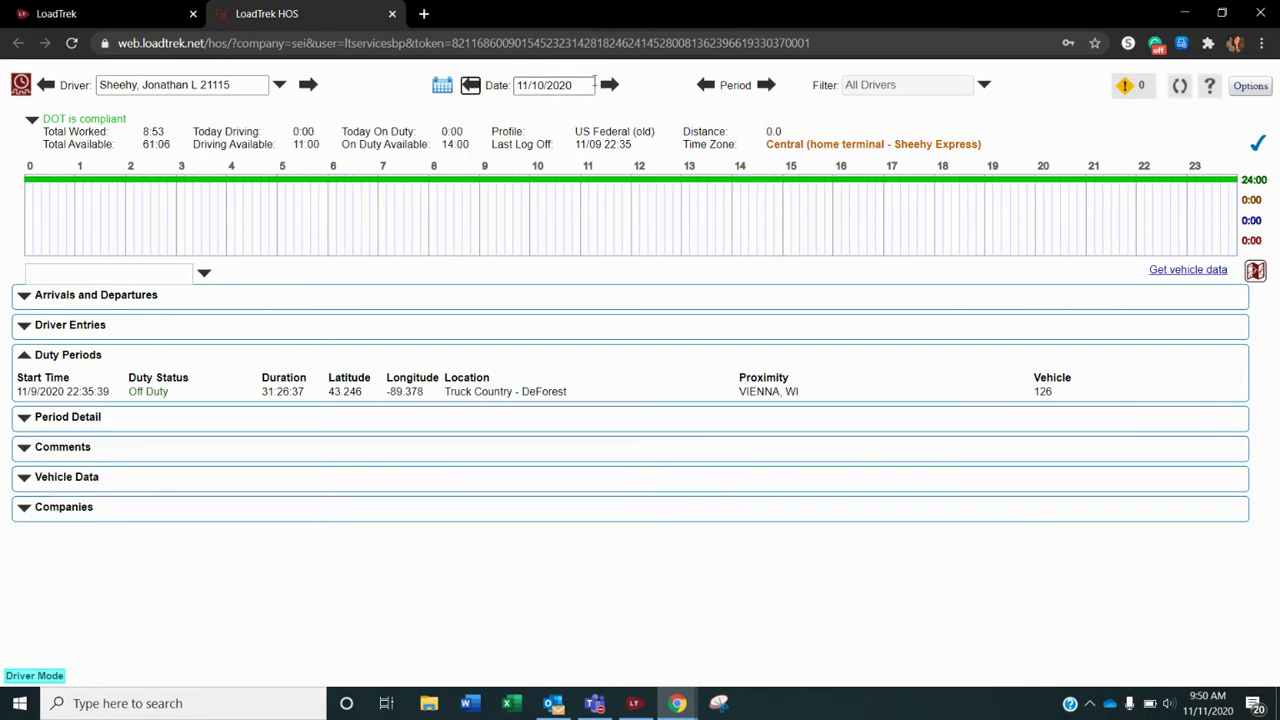
{"action": "left_click", "coordinate": [529, 85]}
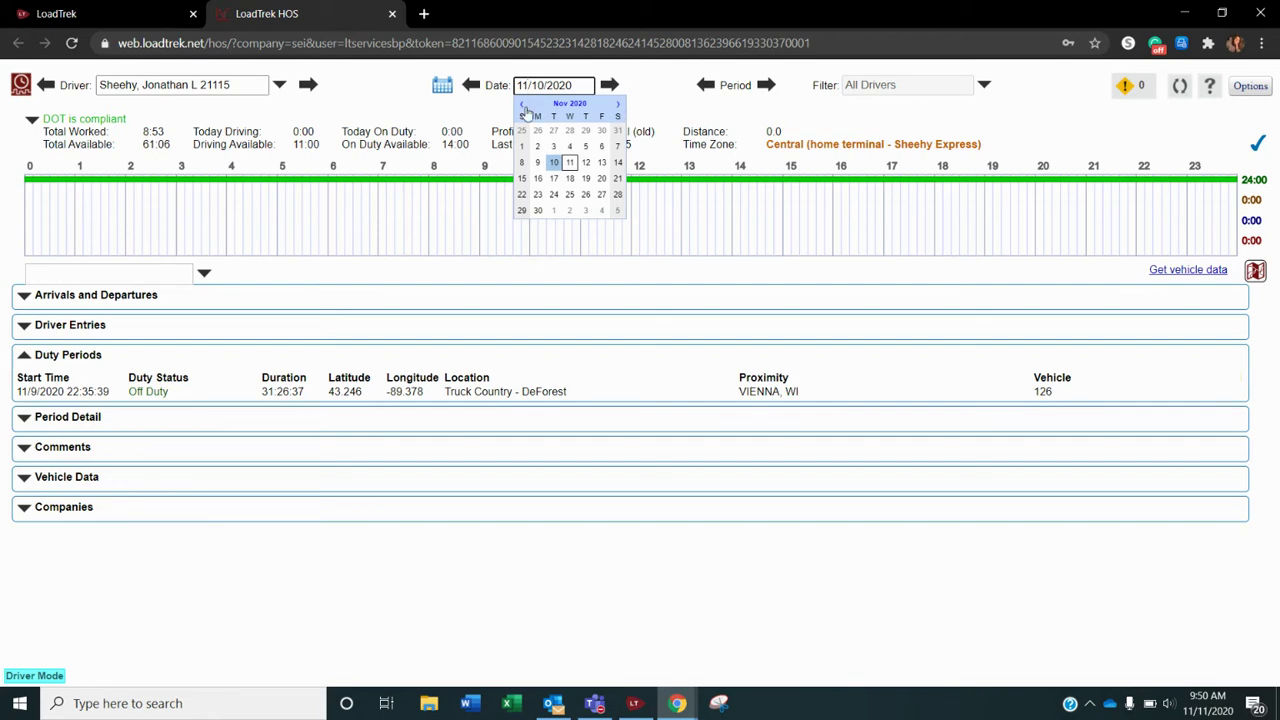
{"action": "left_click", "coordinate": [521, 104]}
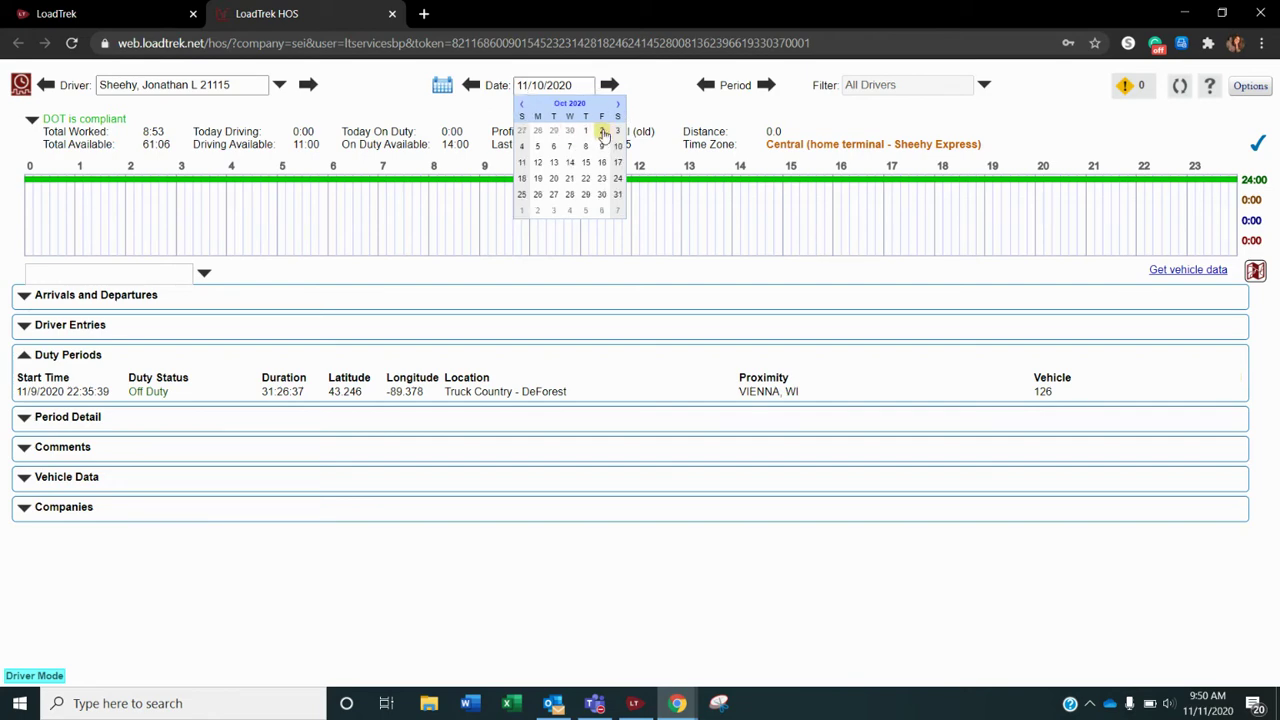
{"action": "left_click", "coordinate": [602, 131]}
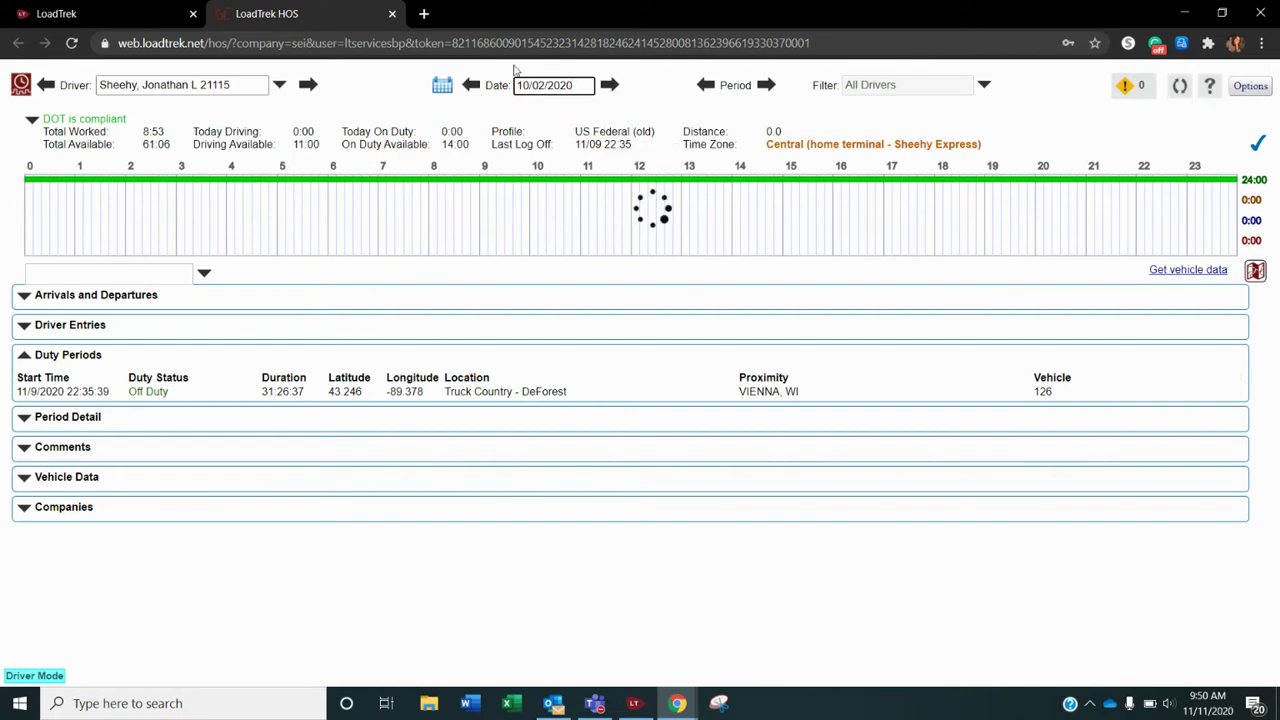
Review the driver's multi-week log calendar, then advance through the day's duty periods to the Driving period starting at 08:44:55.
{"action": "left_click", "coordinate": [442, 90]}
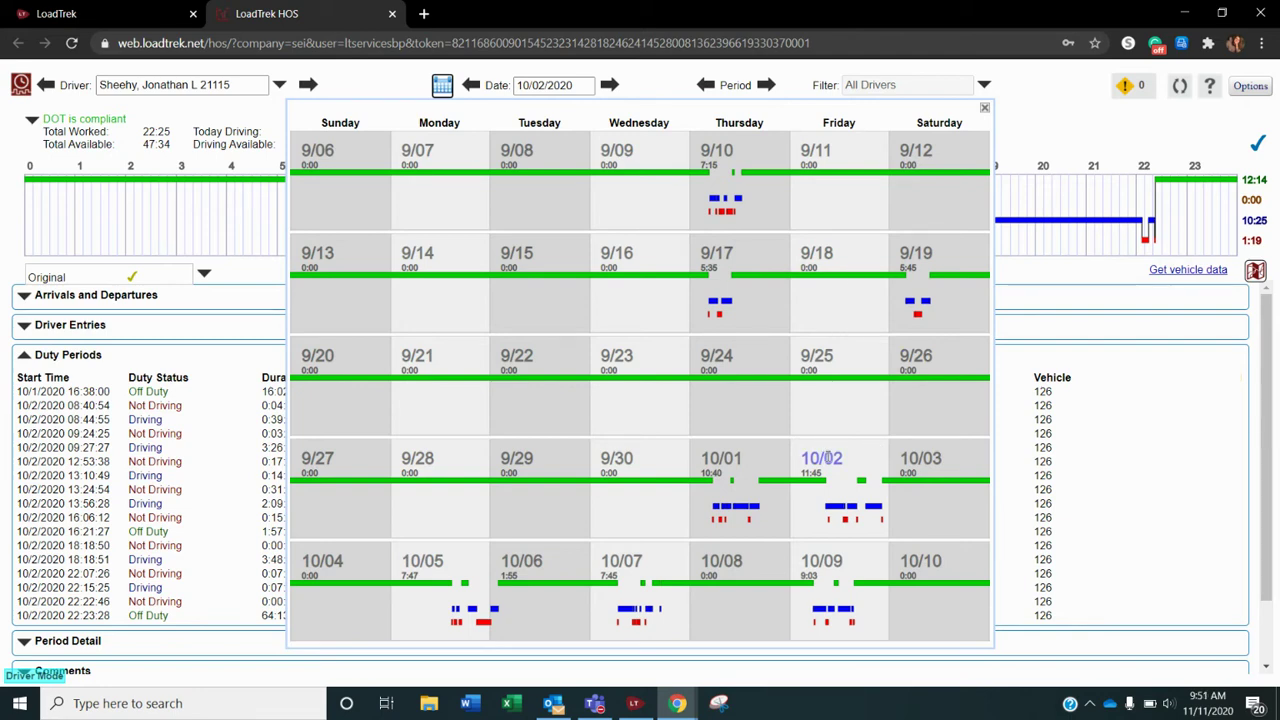
{"action": "left_click", "coordinate": [650, 80]}
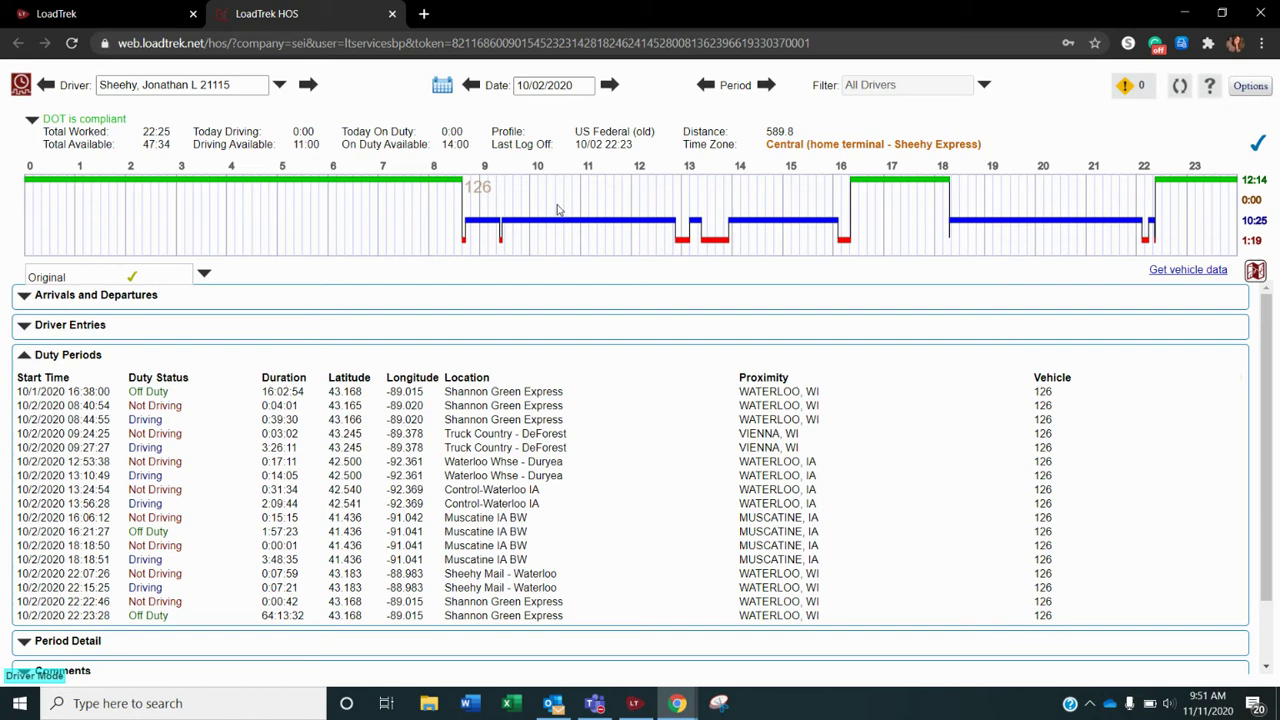
{"action": "left_click", "coordinate": [769, 86]}
{"action": "left_click", "coordinate": [770, 87]}
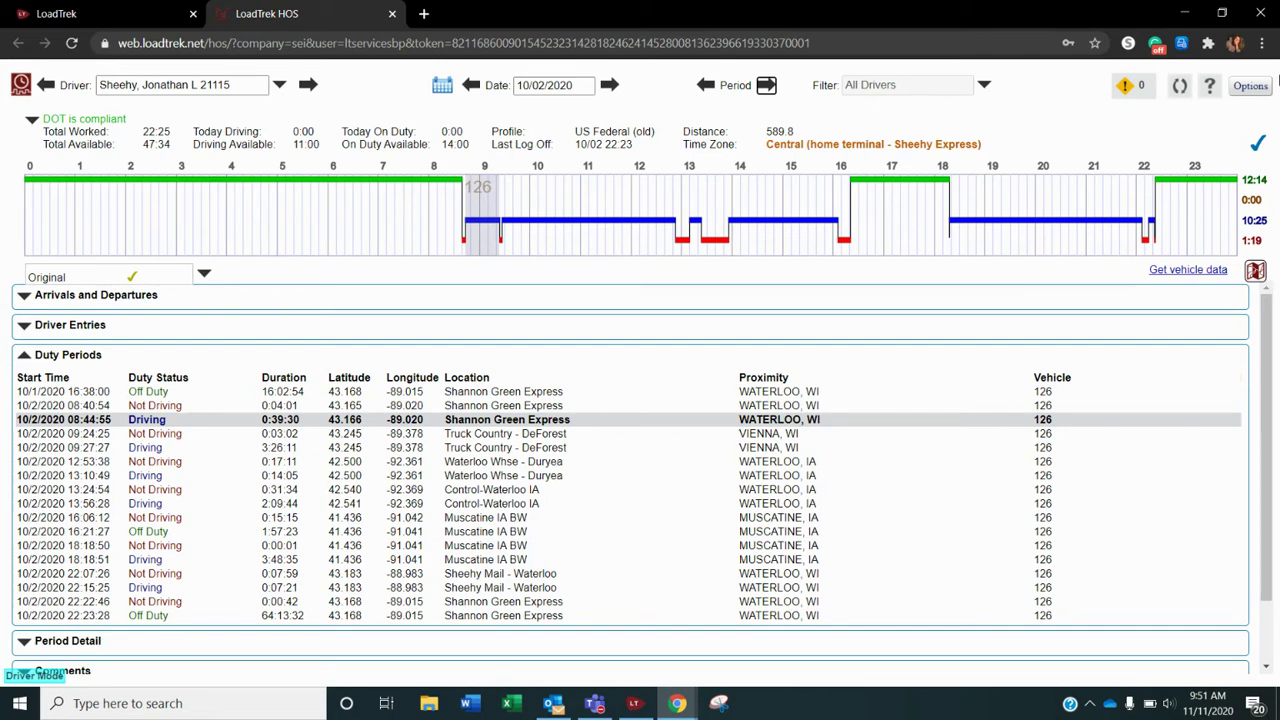
Enable log editing for the driver's log.
{"action": "left_click", "coordinate": [1245, 88]}
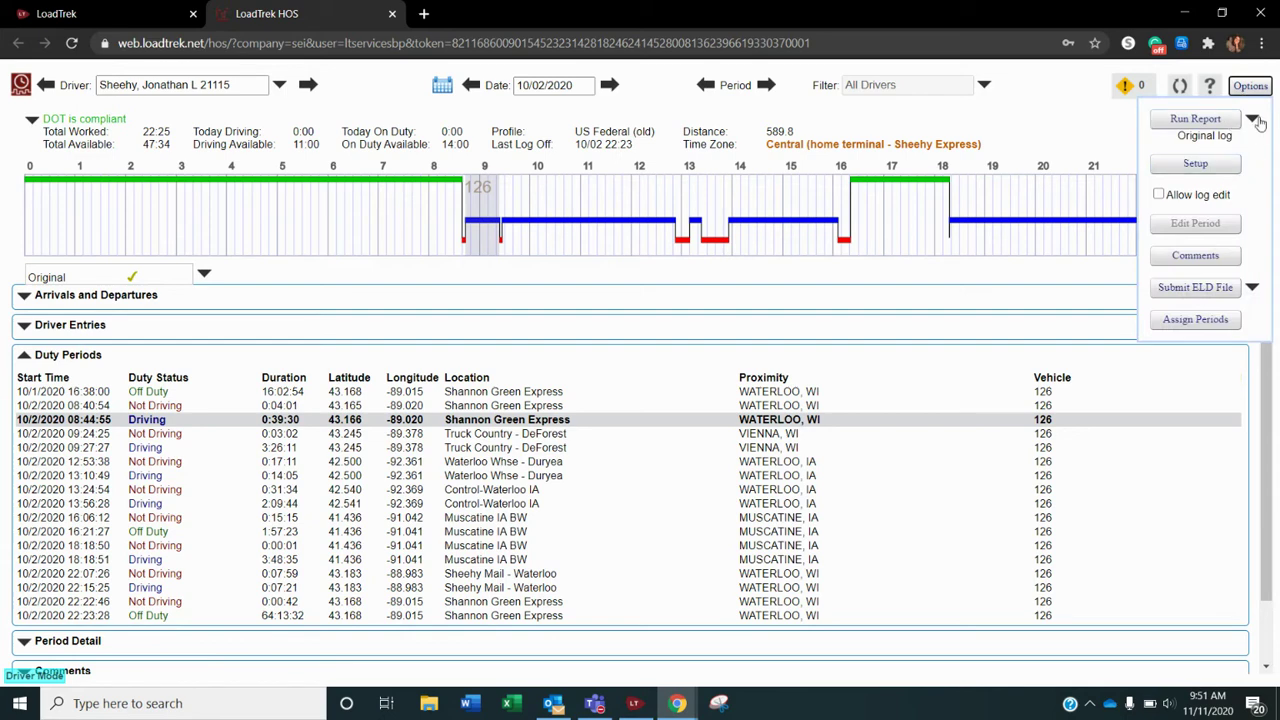
{"action": "left_click", "coordinate": [1159, 196]}
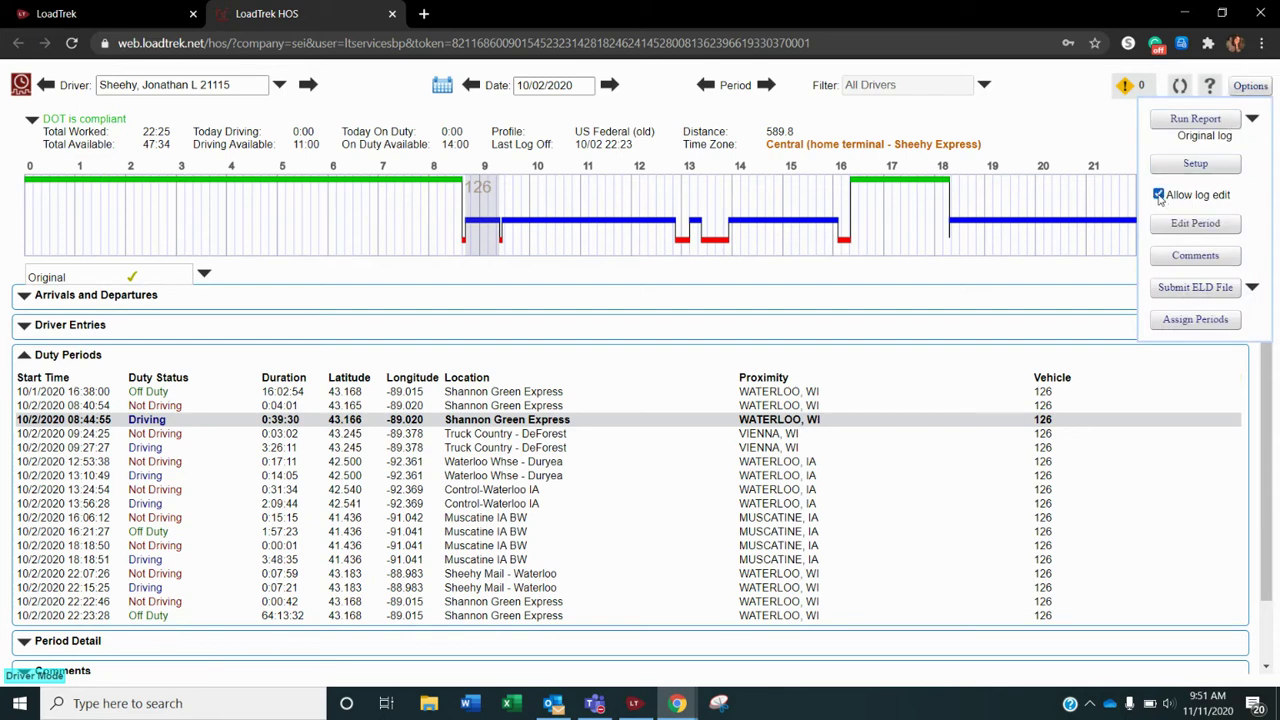
{"action": "left_click", "coordinate": [1256, 88]}
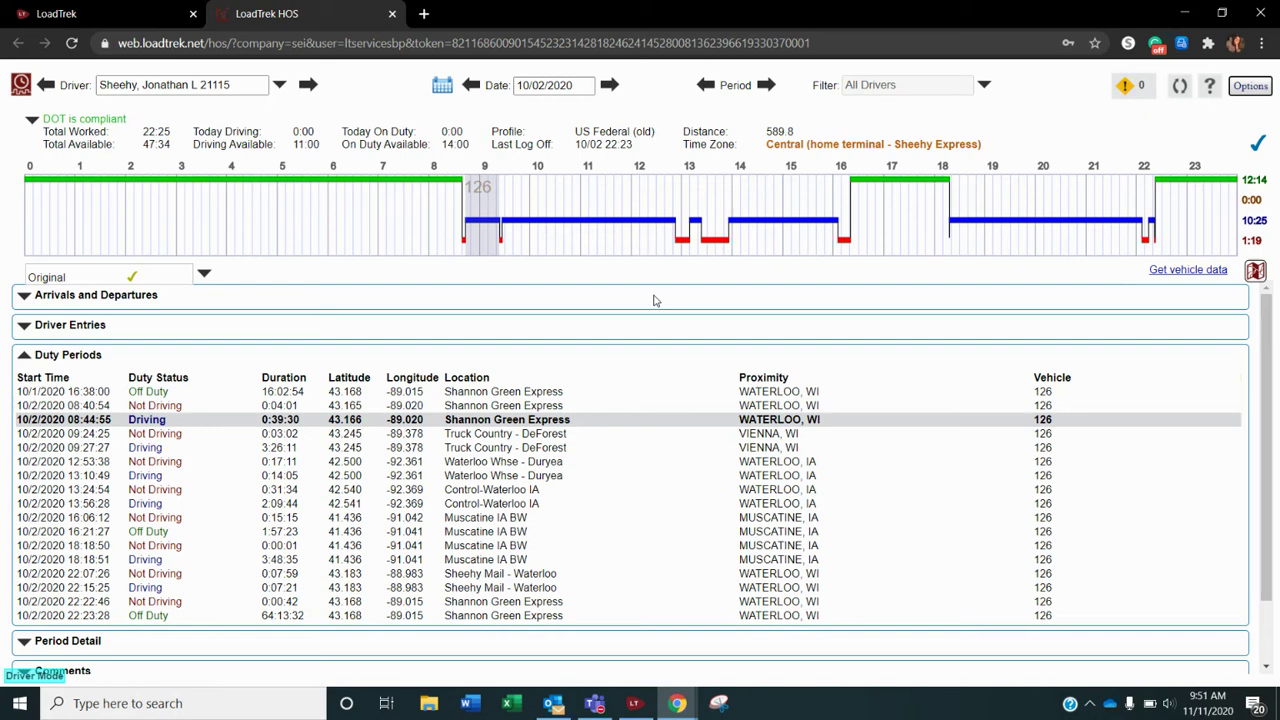
Begin inserting a new period within the Off Duty period starting at 16:21:27, and set its start time to 16:52.
{"action": "left_click", "coordinate": [922, 182]}
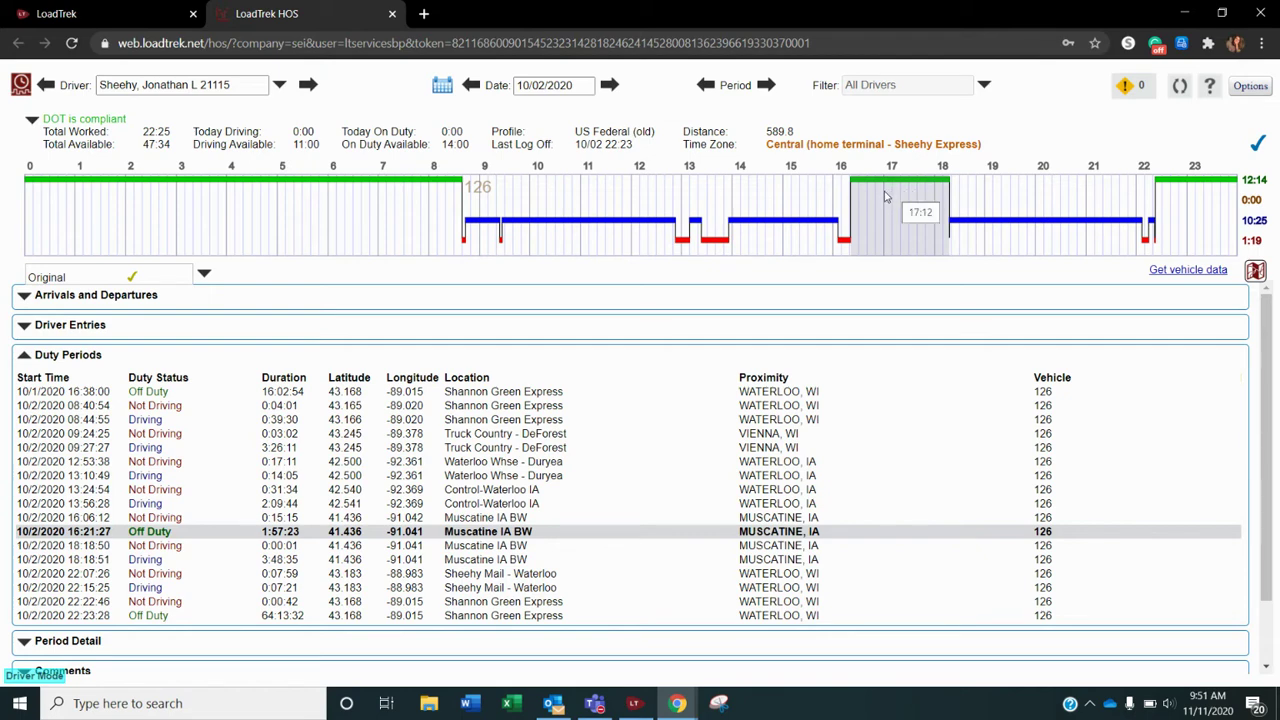
{"action": "left_click", "coordinate": [883, 196]}
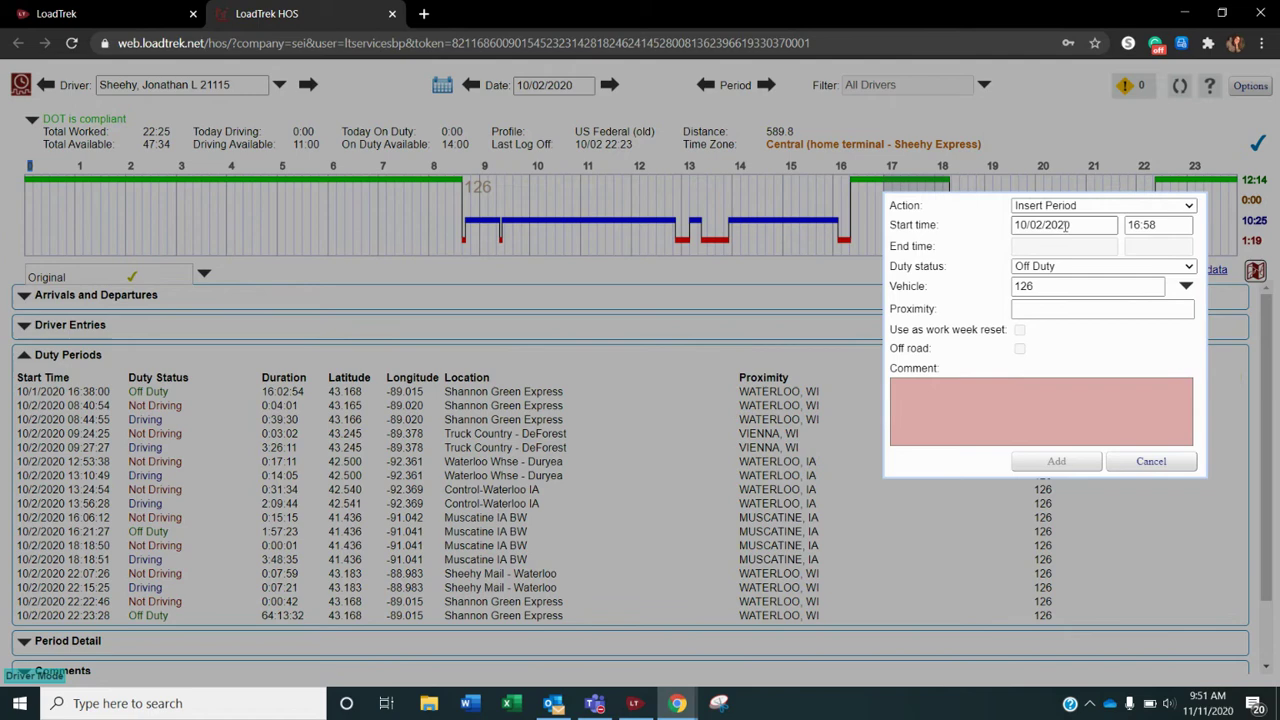
{"action": "left_click", "coordinate": [1180, 225]}
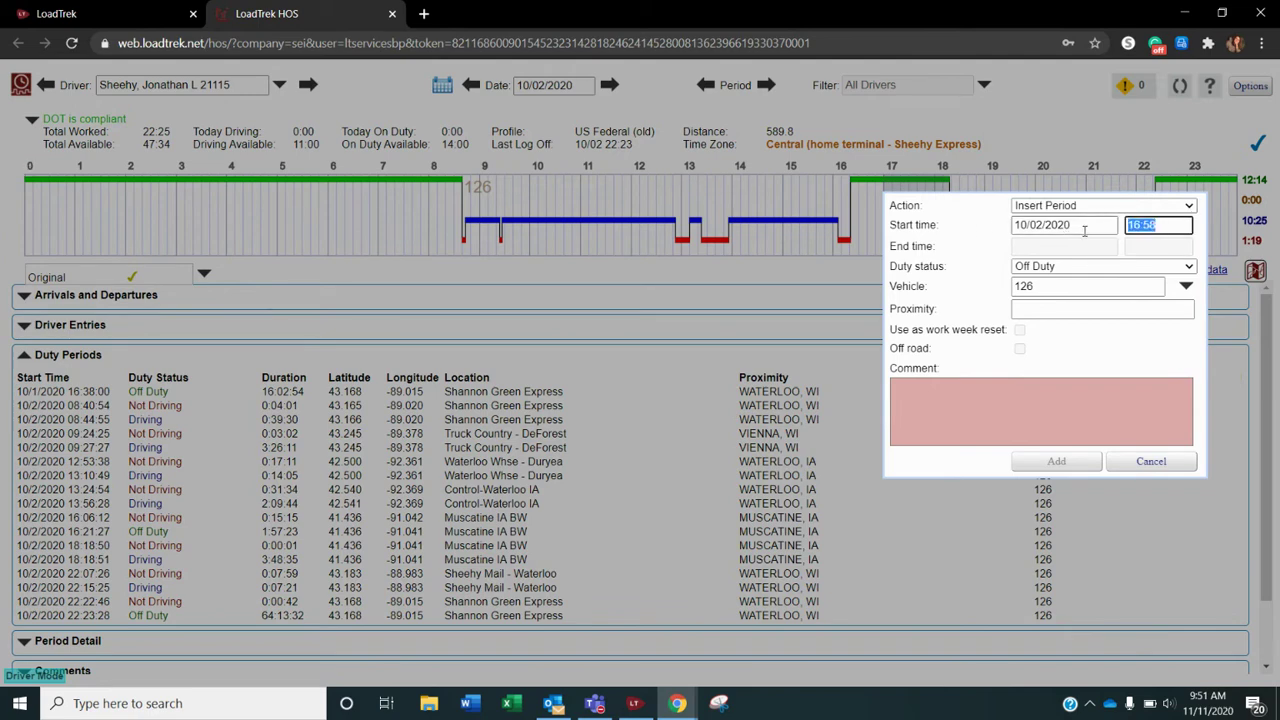
{"action": "key", "text": "BackSpace"}
{"action": "type", "text": "6:2"}
{"action": "key", "text": "BackSpace"}
{"action": "key", "text": "BackSpace"}
{"action": "key", "text": "BackSpace"}
Set the new period's duty status to Not Driving and its proximity to "Muscatine, IA".
{"action": "left_click", "coordinate": [1036, 267]}
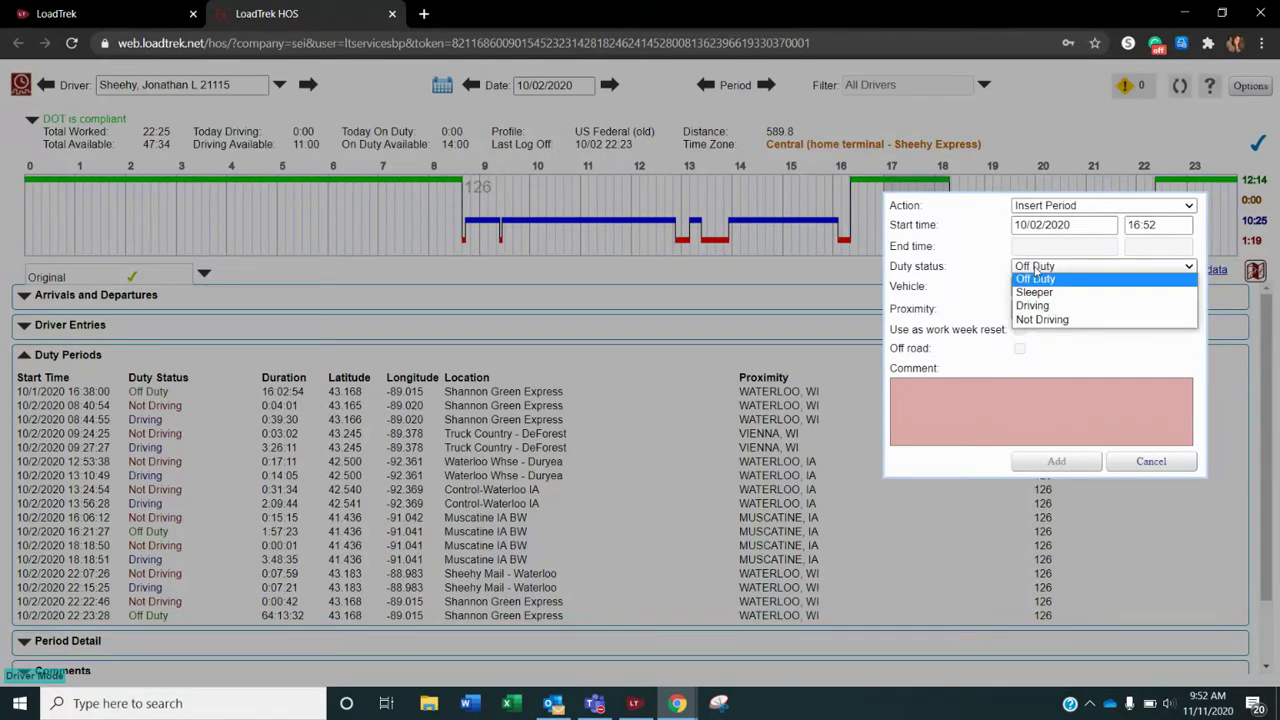
{"action": "left_click", "coordinate": [1046, 320]}
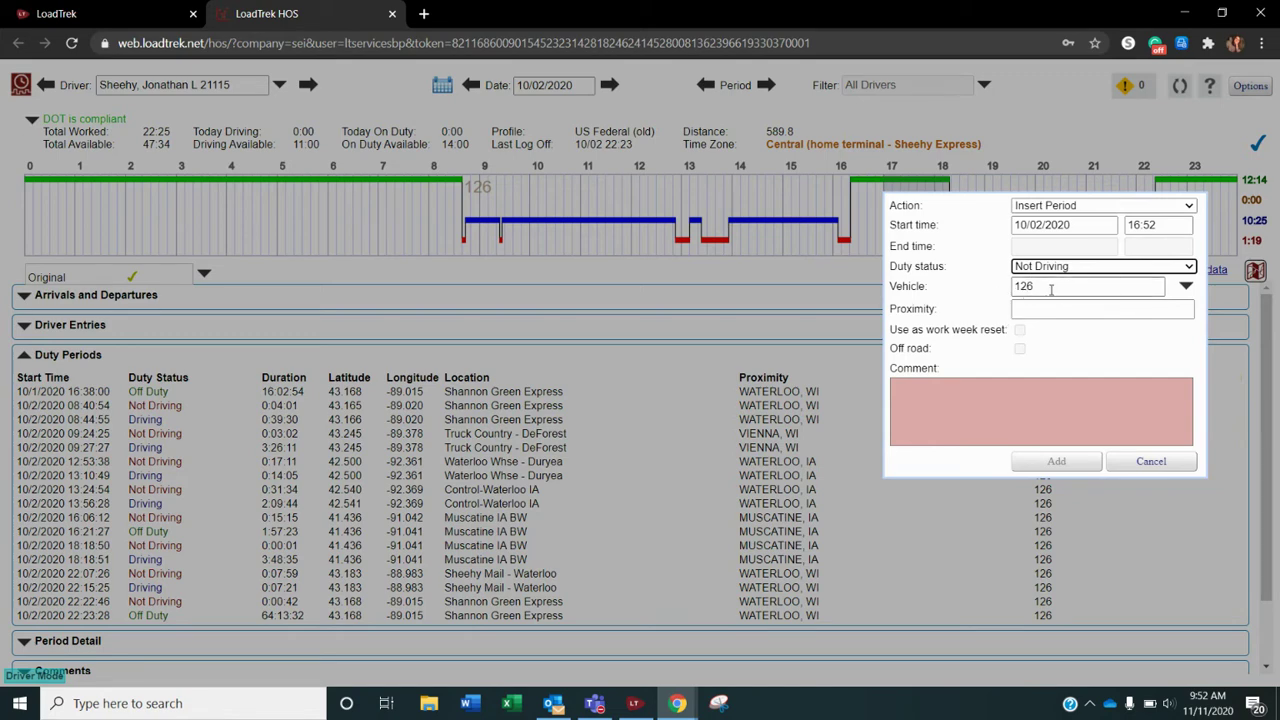
{"action": "left_click", "coordinate": [1038, 311]}
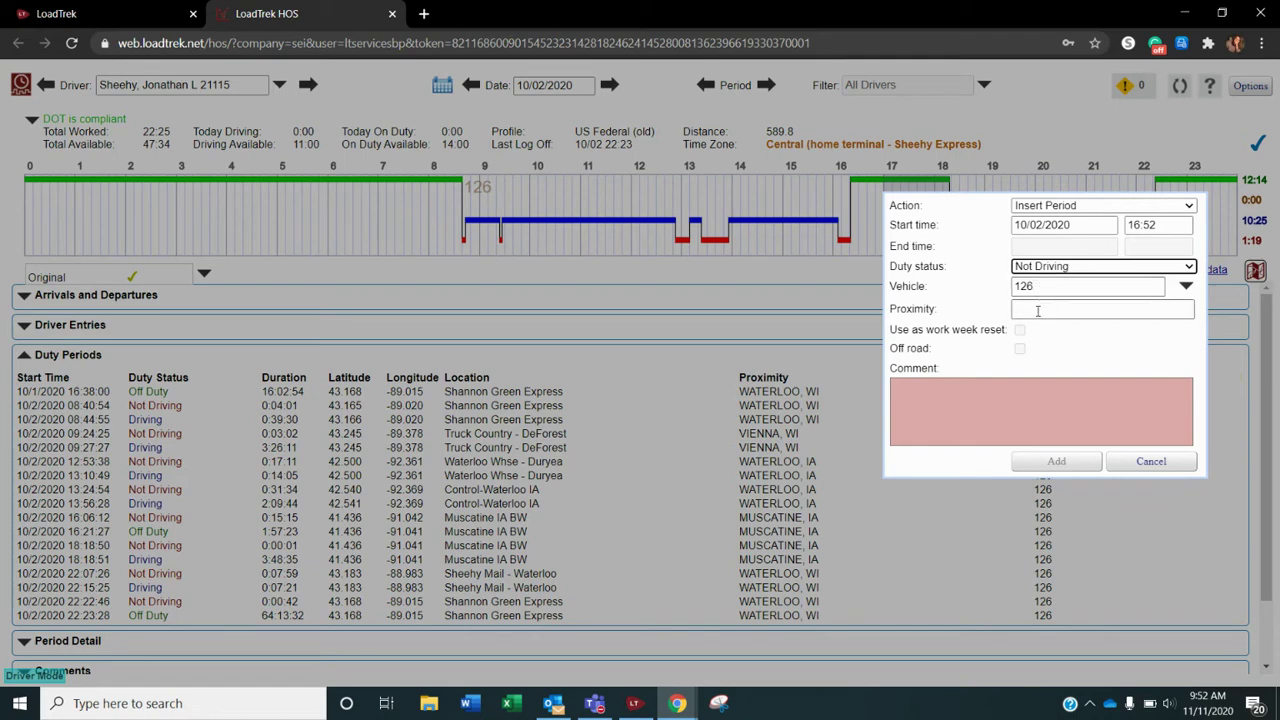
{"action": "left_click", "coordinate": [1033, 309]}
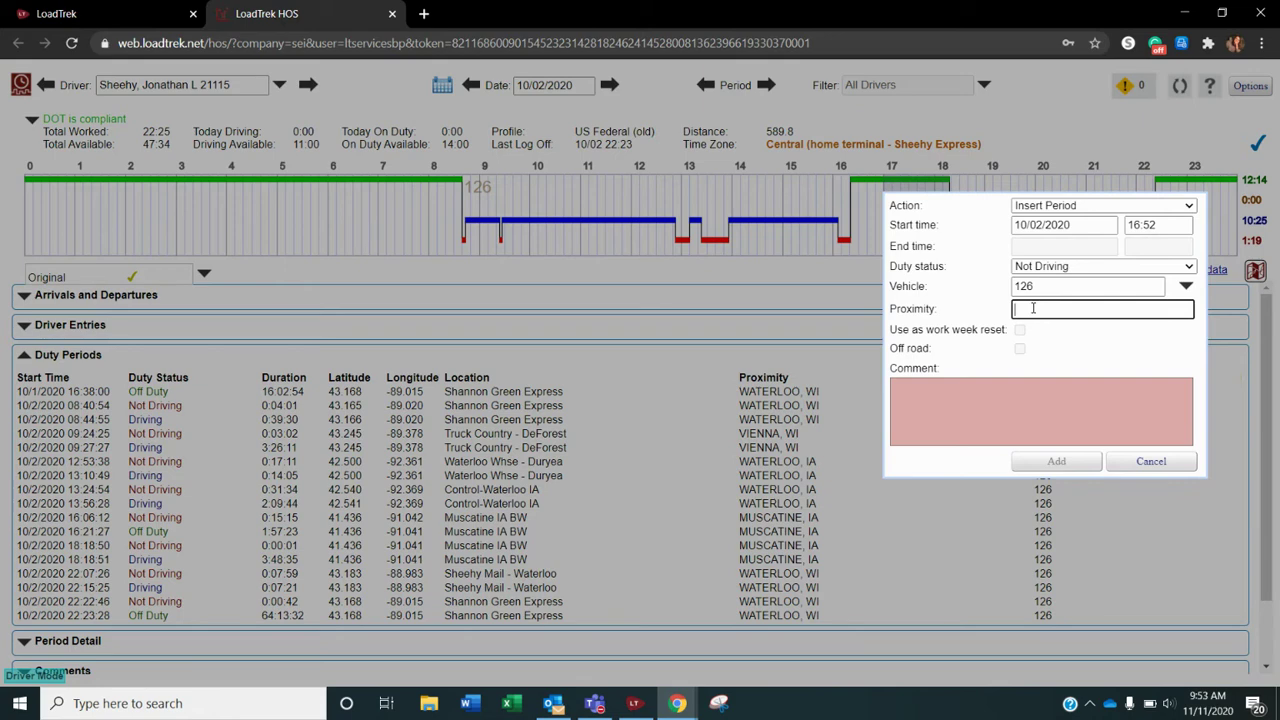
{"action": "type", "text": "Muscatine, IA"}
Enter the comment "Driver forgot to sign back in after break" for the new period and add it to the log.
{"action": "left_click", "coordinate": [1007, 395]}
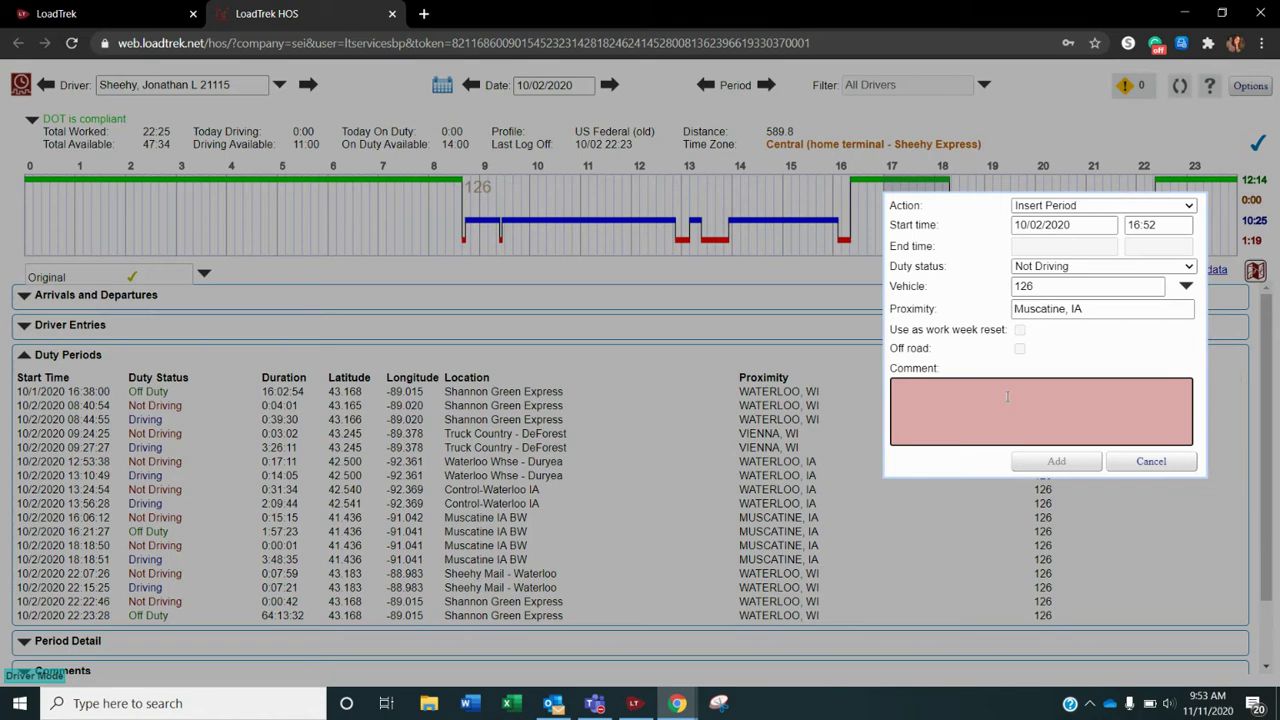
{"action": "type", "text": "Dr"}
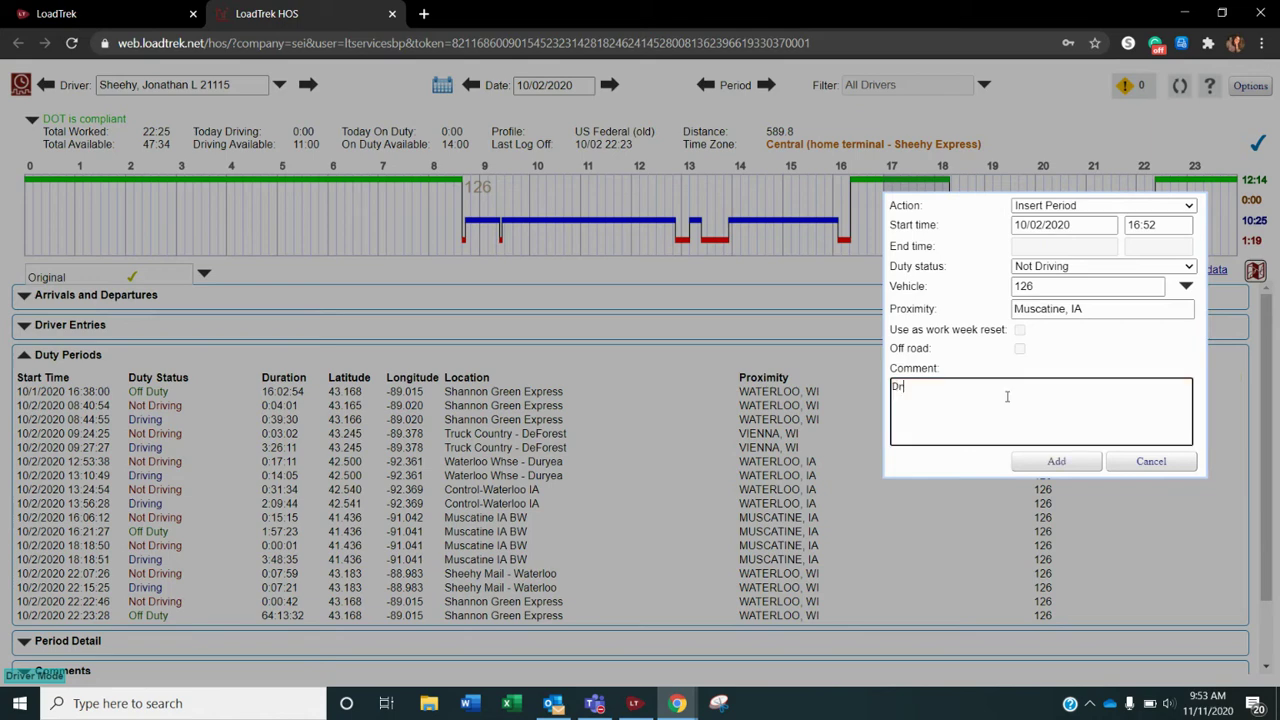
{"action": "type", "text": "iver forgot to sign back in after break"}
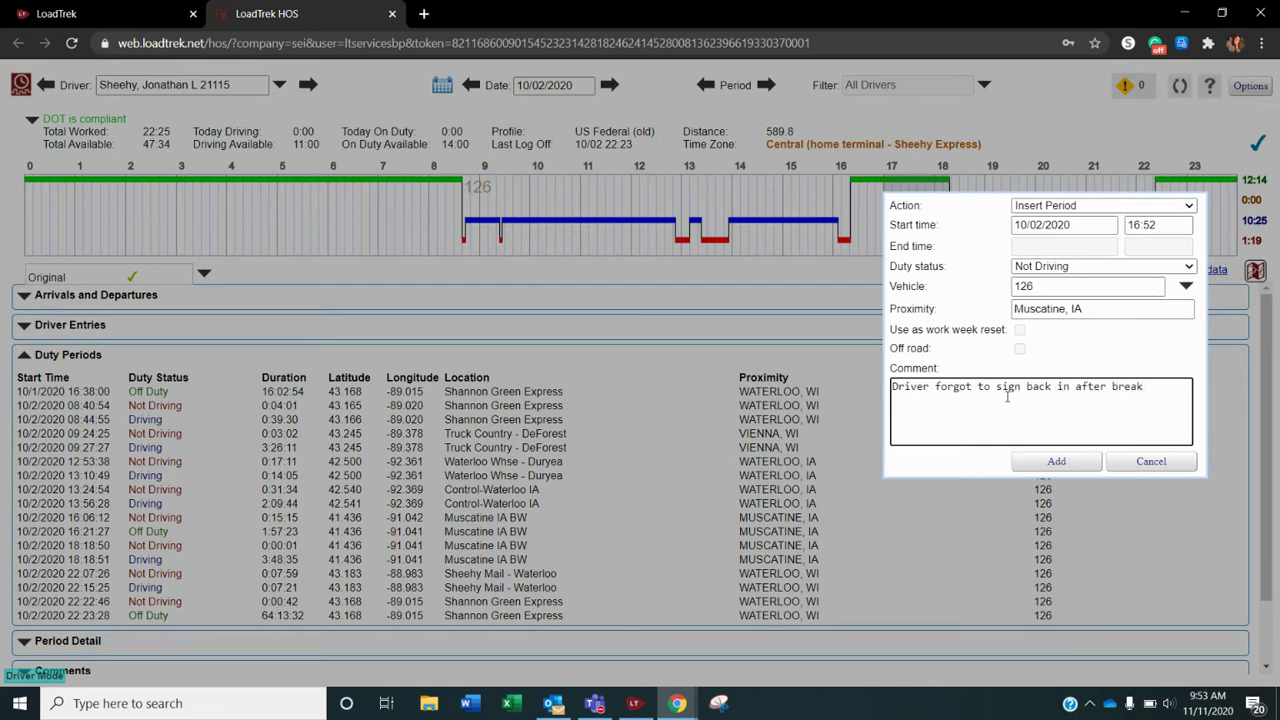
{"action": "left_click", "coordinate": [1058, 462]}
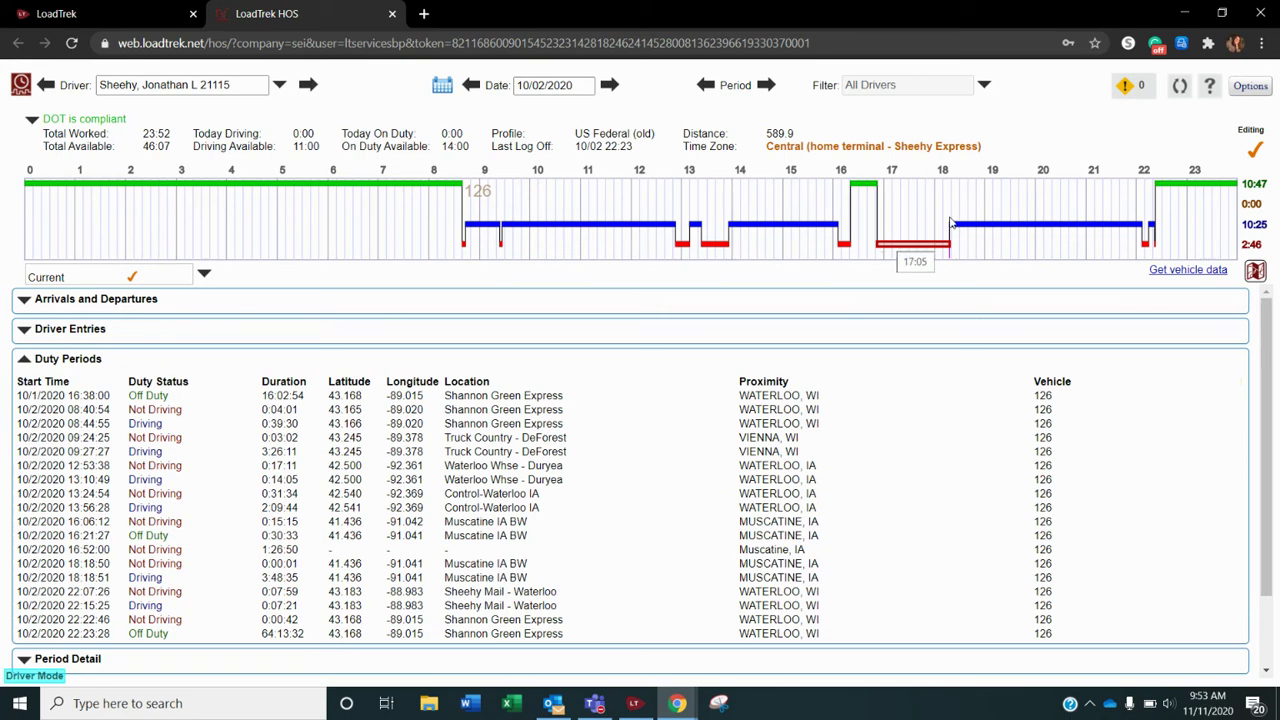
Highlight the inserted 16:52 Not Driving period to review it in the graph and the duty periods list.
{"action": "left_click", "coordinate": [930, 232]}
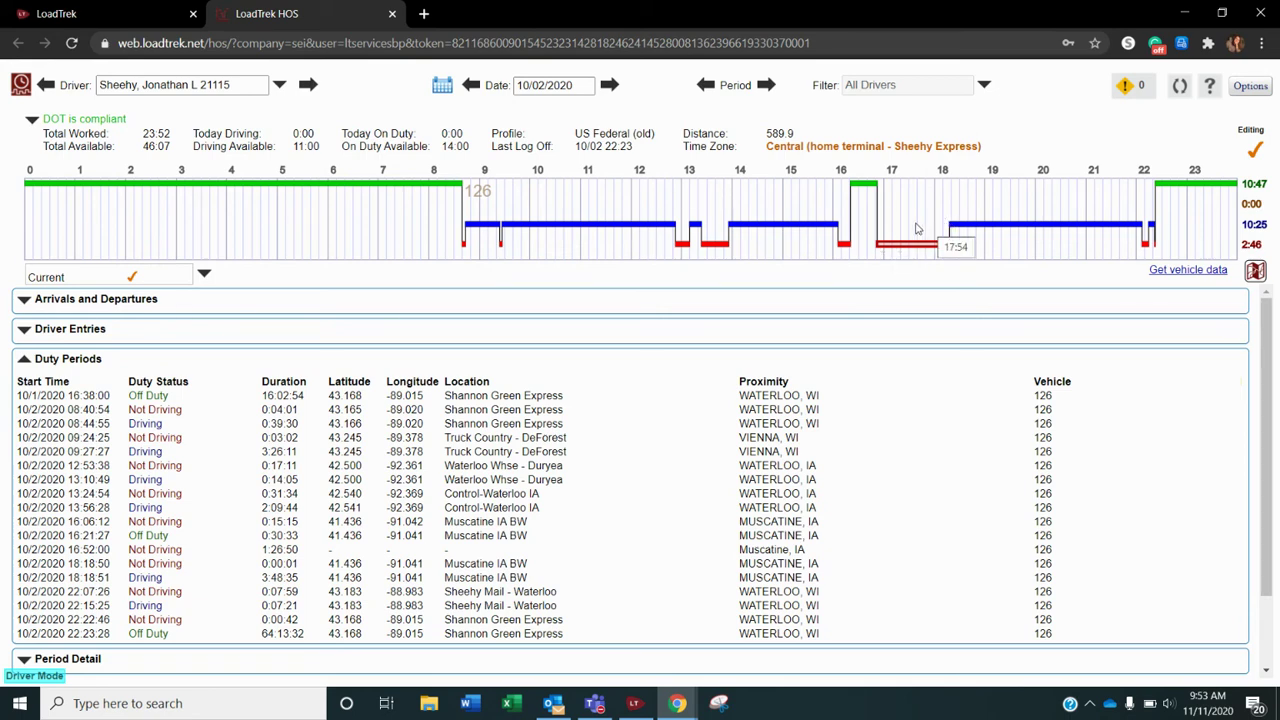
{"action": "left_click_drag", "start_coordinate": [918, 262], "coordinate": [981, 278]}
{"action": "left_click", "coordinate": [175, 550]}
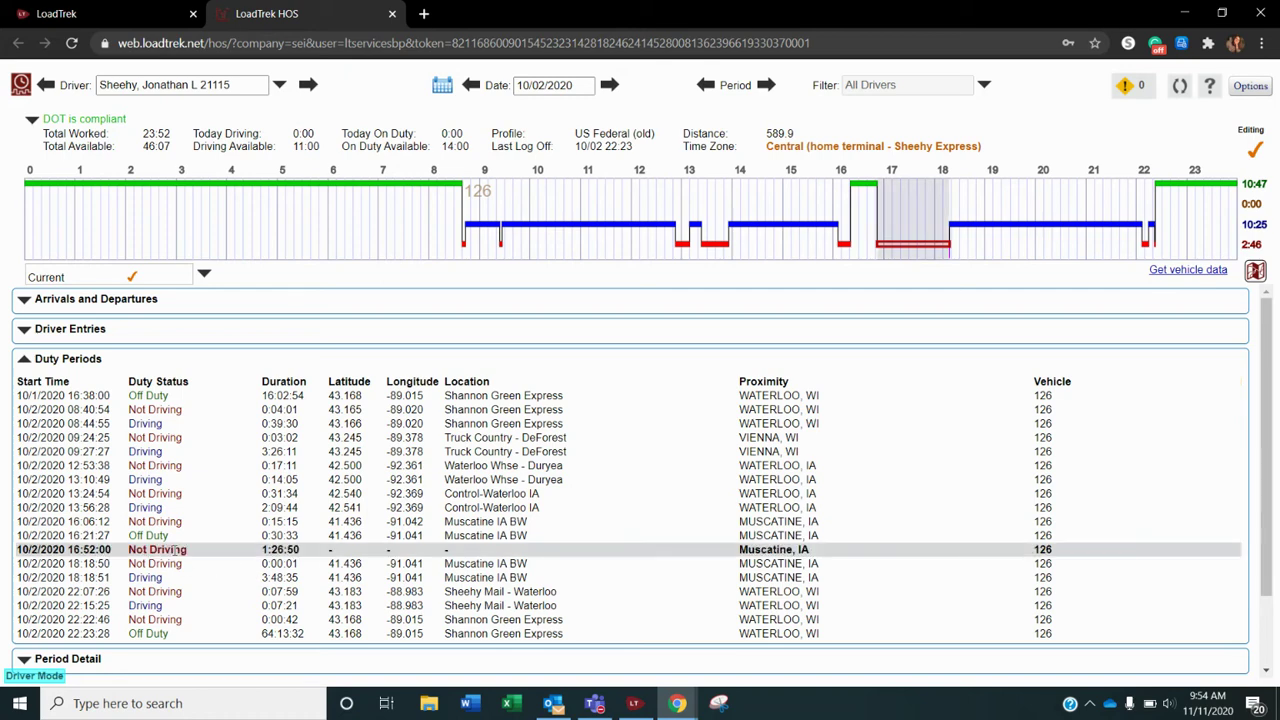
Remove the Not Driving period starting at 18:18:50, giving the comment "drive went to on duty at 1652".
{"action": "left_click", "coordinate": [295, 563]}
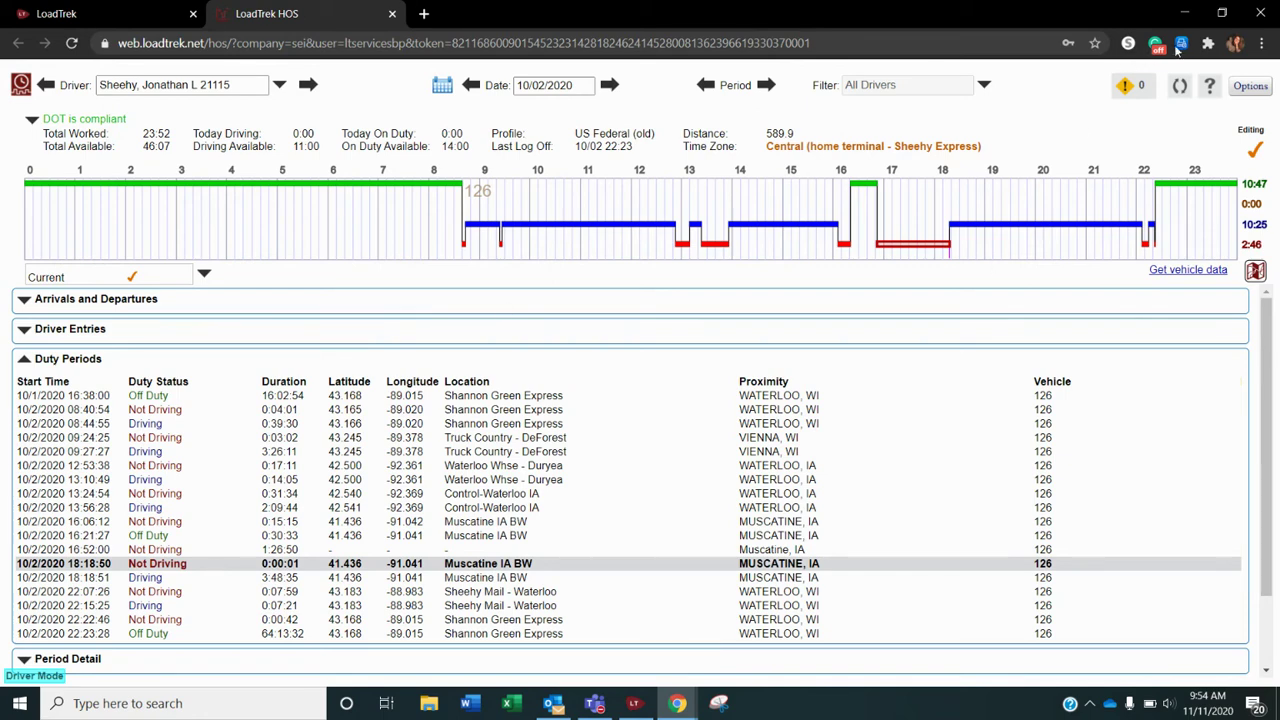
{"action": "left_click", "coordinate": [1237, 90]}
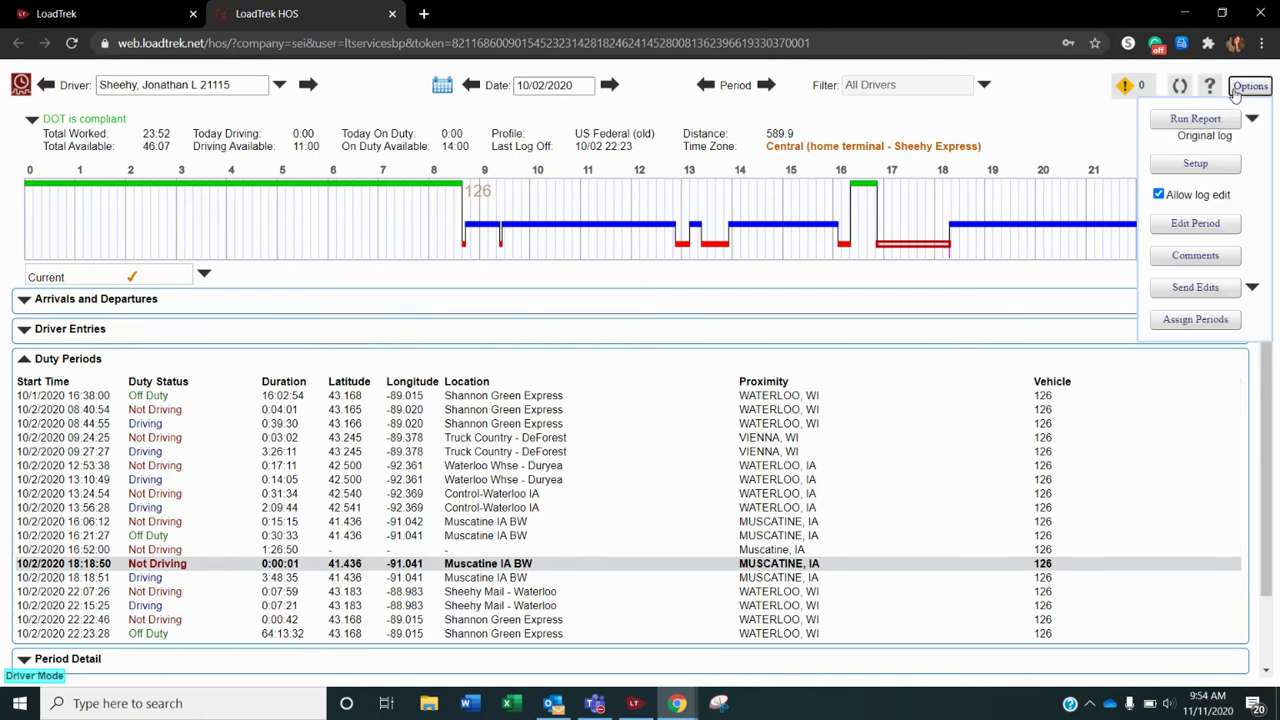
{"action": "left_click", "coordinate": [1220, 232]}
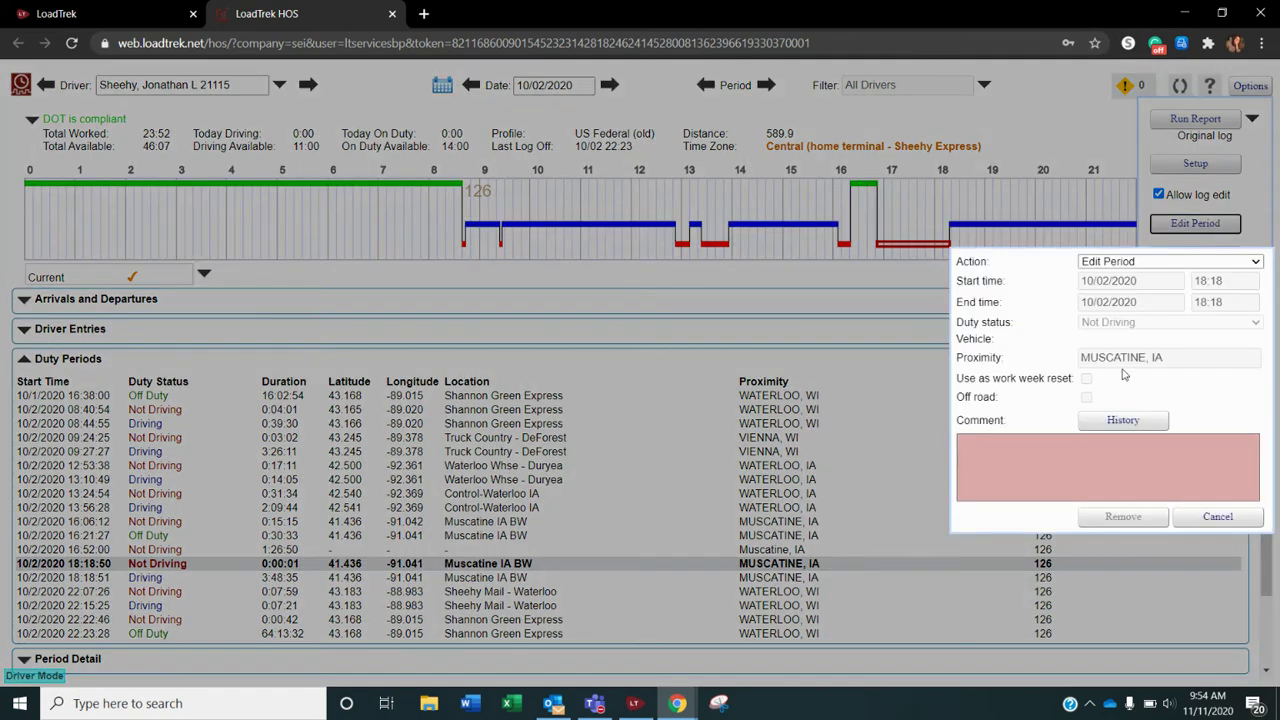
{"action": "left_click", "coordinate": [1075, 447]}
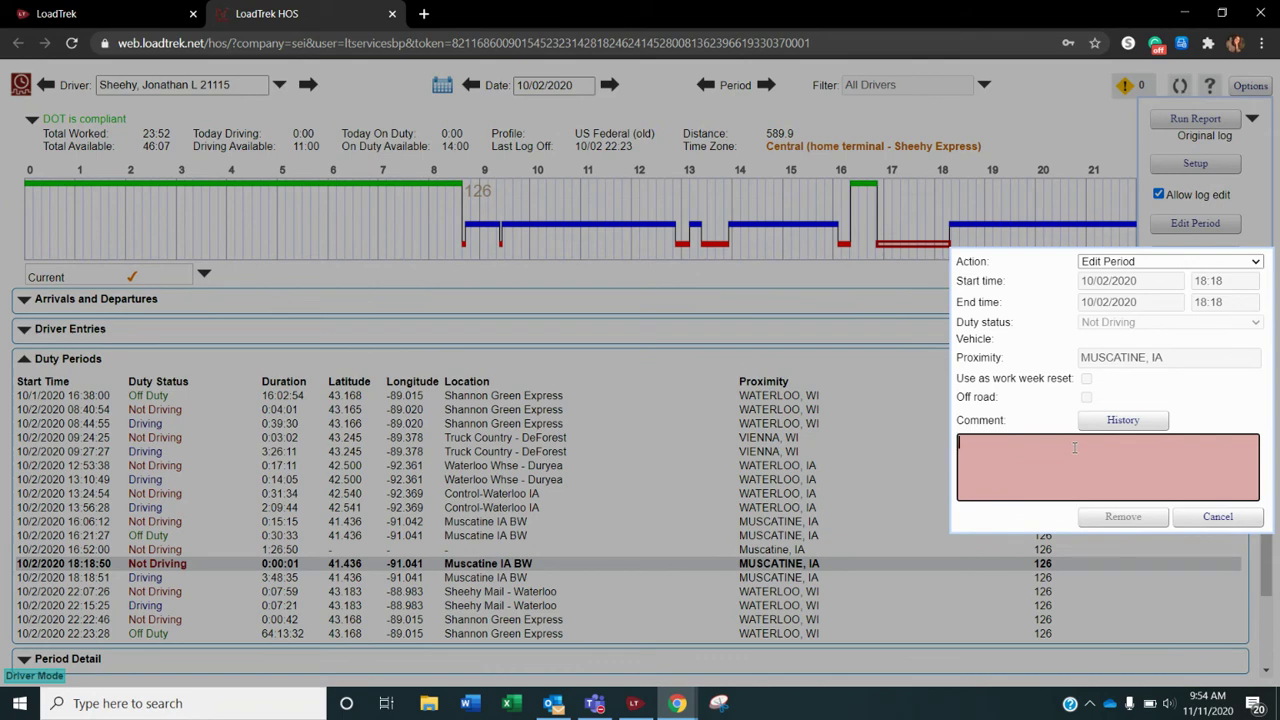
{"action": "type", "text": "d"}
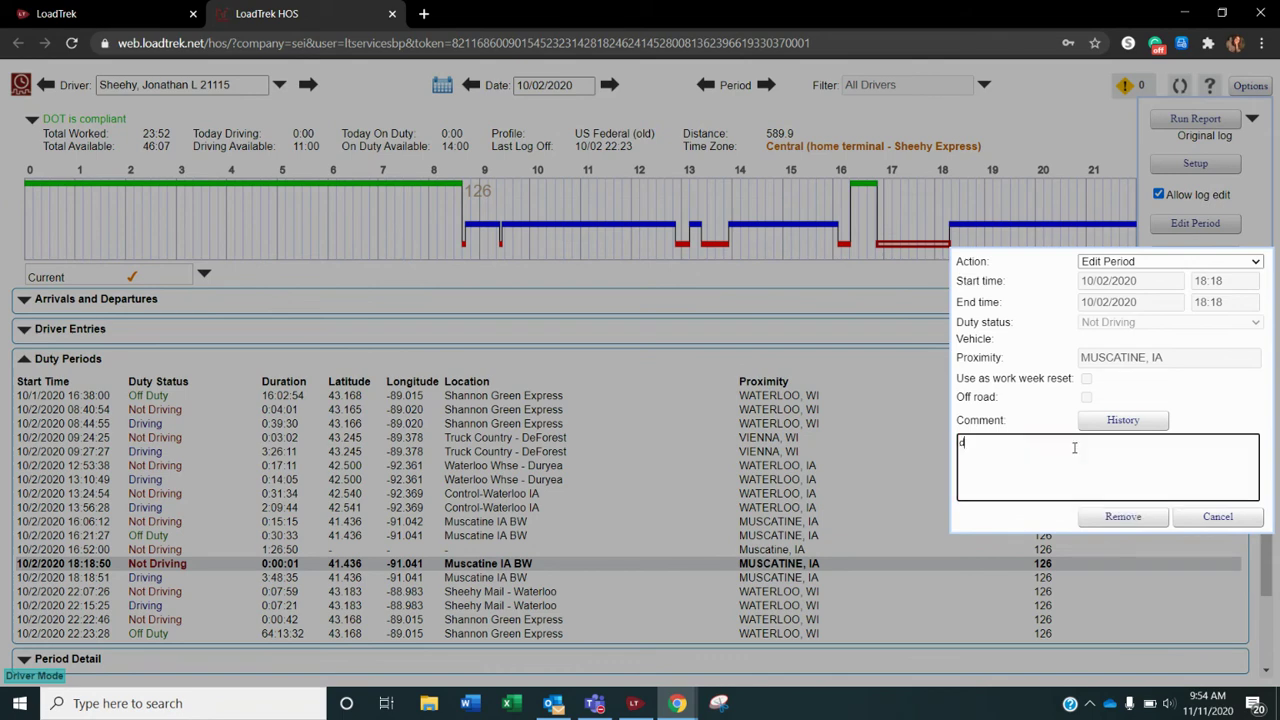
{"action": "type", "text": "rive went to on duty at 1652"}
{"action": "left_click", "coordinate": [1123, 517]}
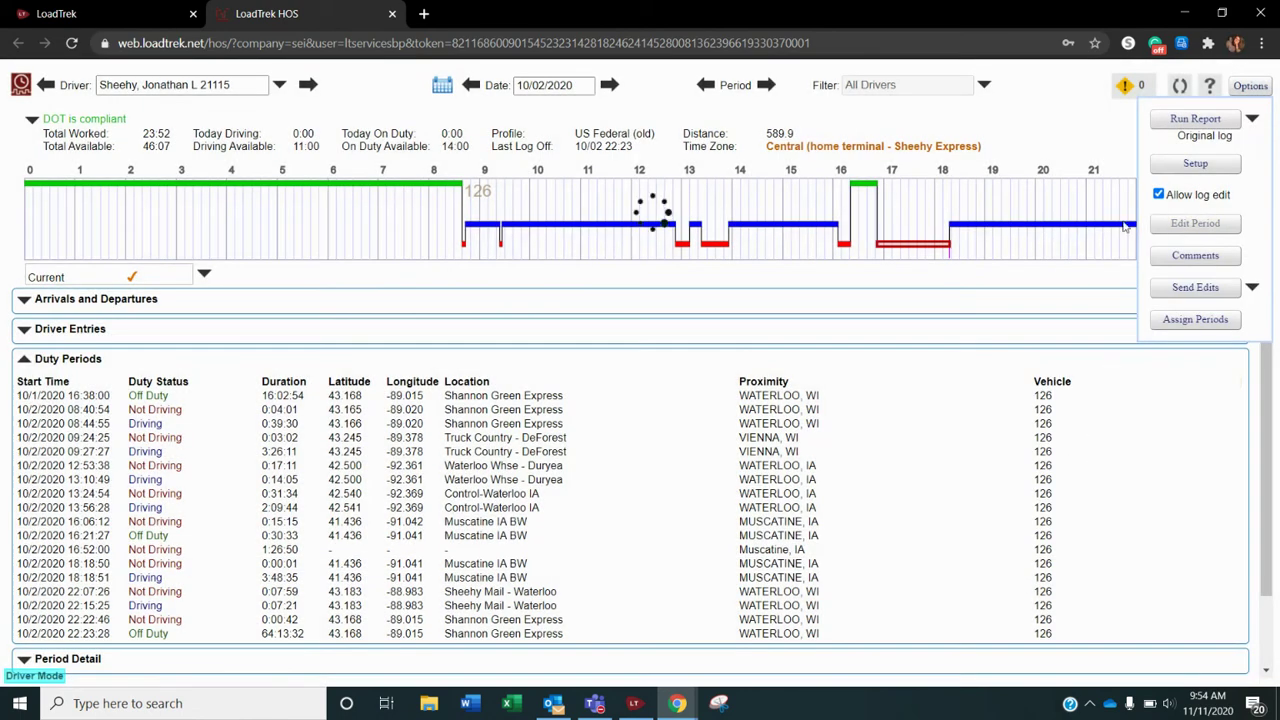
Highlight the 16:52 Not Driving period and expand the log's comments to review the entries recorded for both edits.
{"action": "left_click", "coordinate": [1252, 88]}
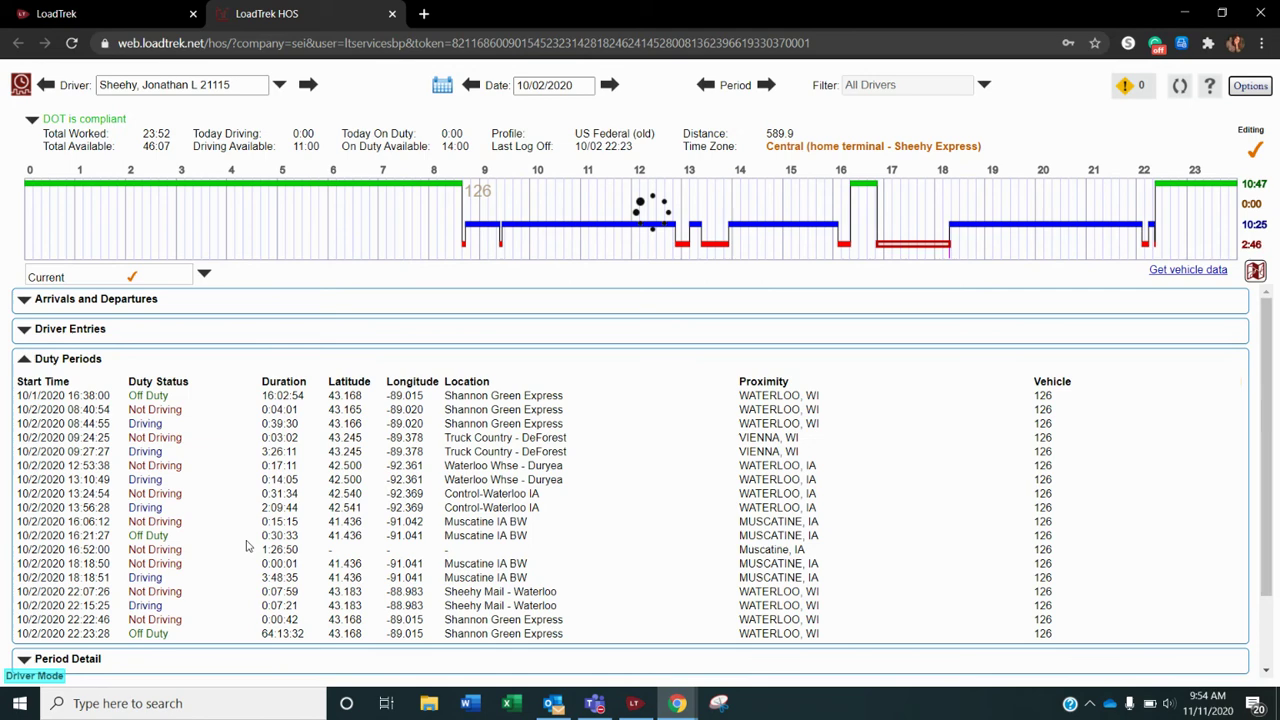
{"action": "left_click", "coordinate": [142, 549]}
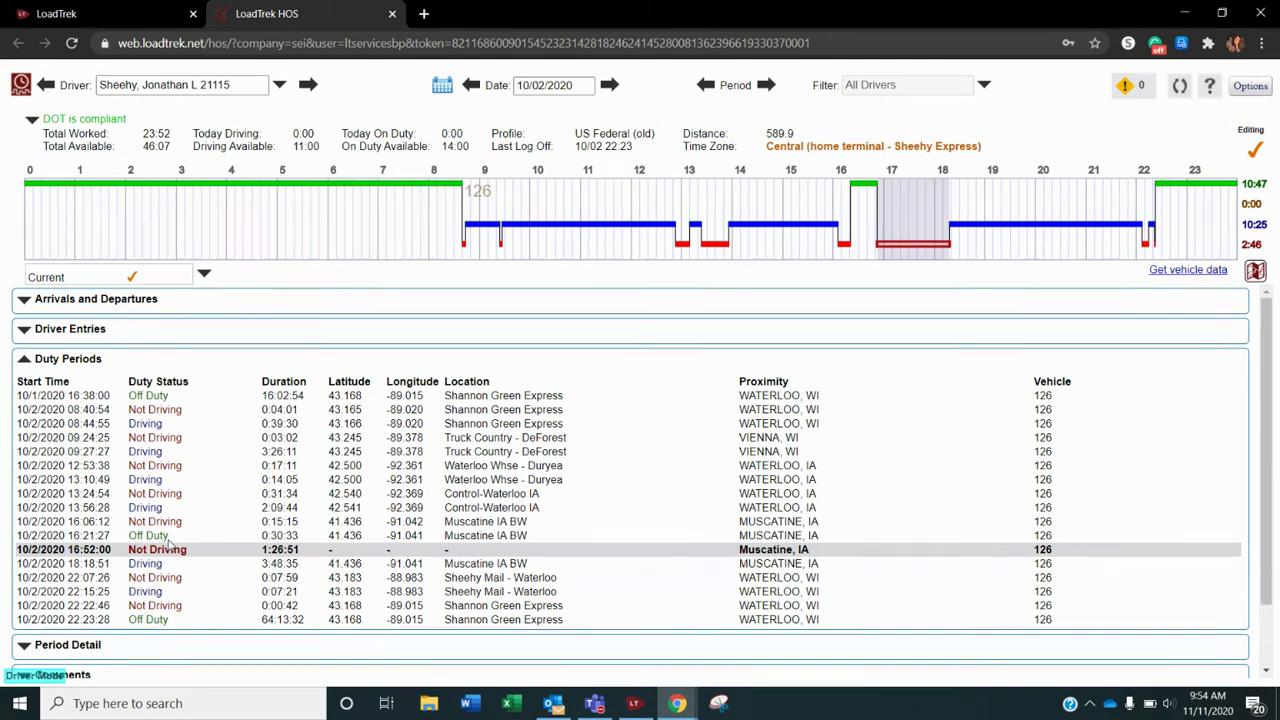
{"action": "scroll", "coordinate": [170, 545], "scroll_direction": "down", "scroll_amount": 1}
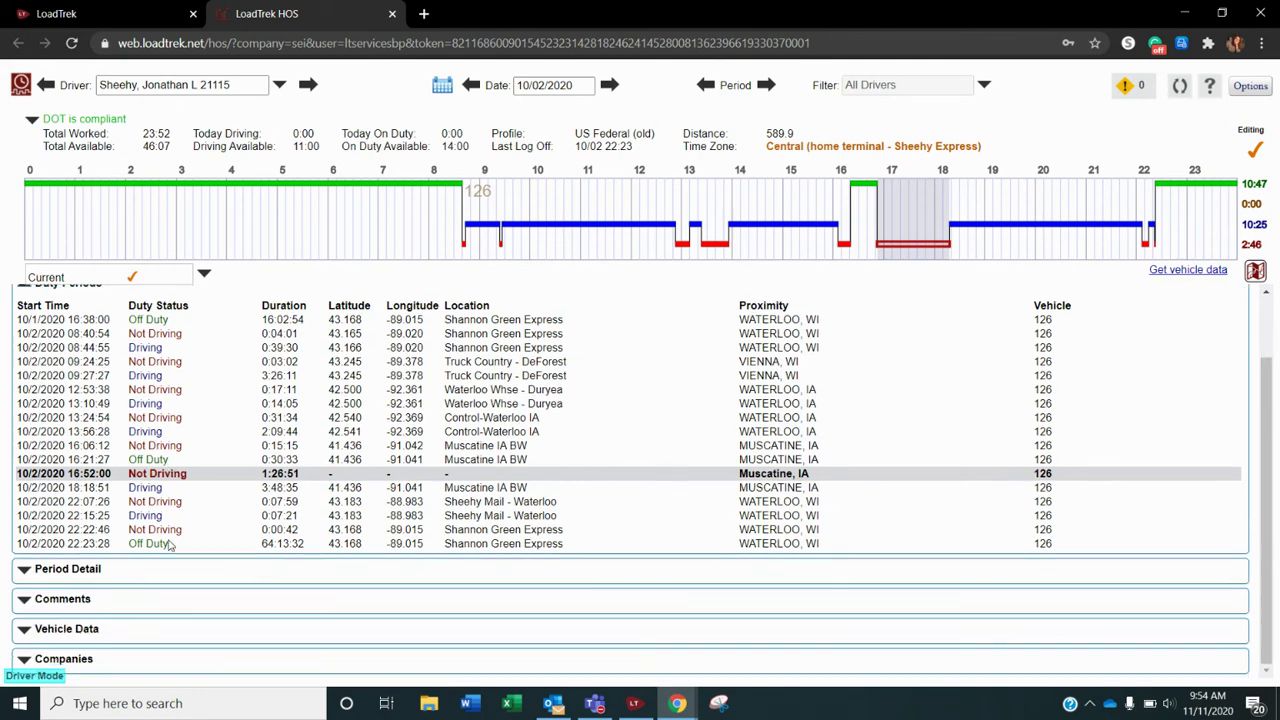
{"action": "left_click", "coordinate": [24, 600]}
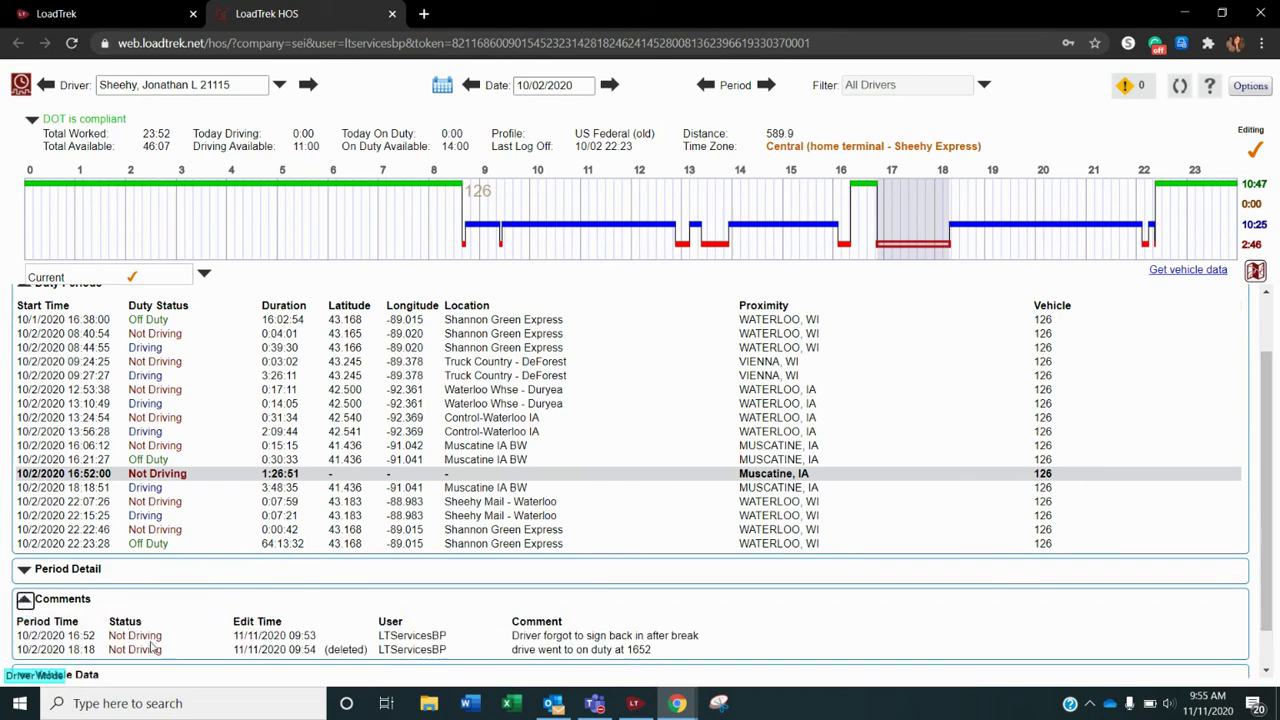
{"action": "scroll", "coordinate": [153, 645], "scroll_direction": "down", "scroll_amount": 1}
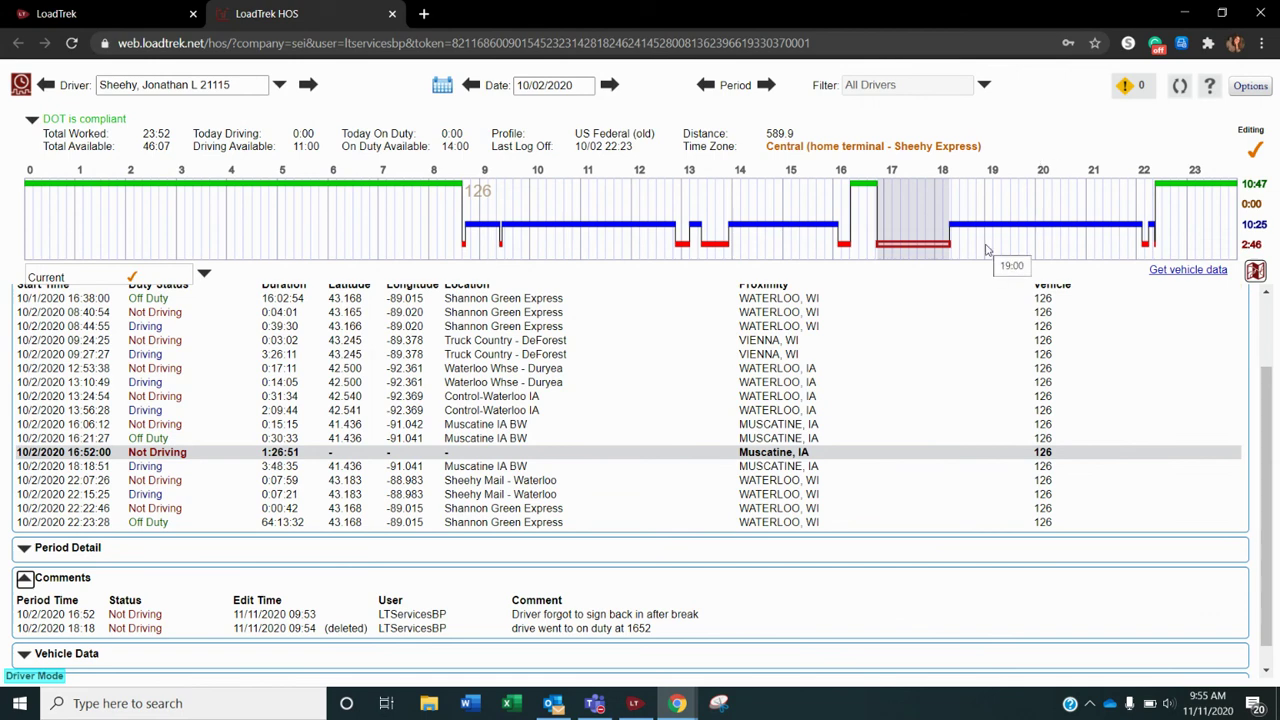
Send the edits made to the 10/02/2020 log.
{"action": "left_click", "coordinate": [1240, 88]}
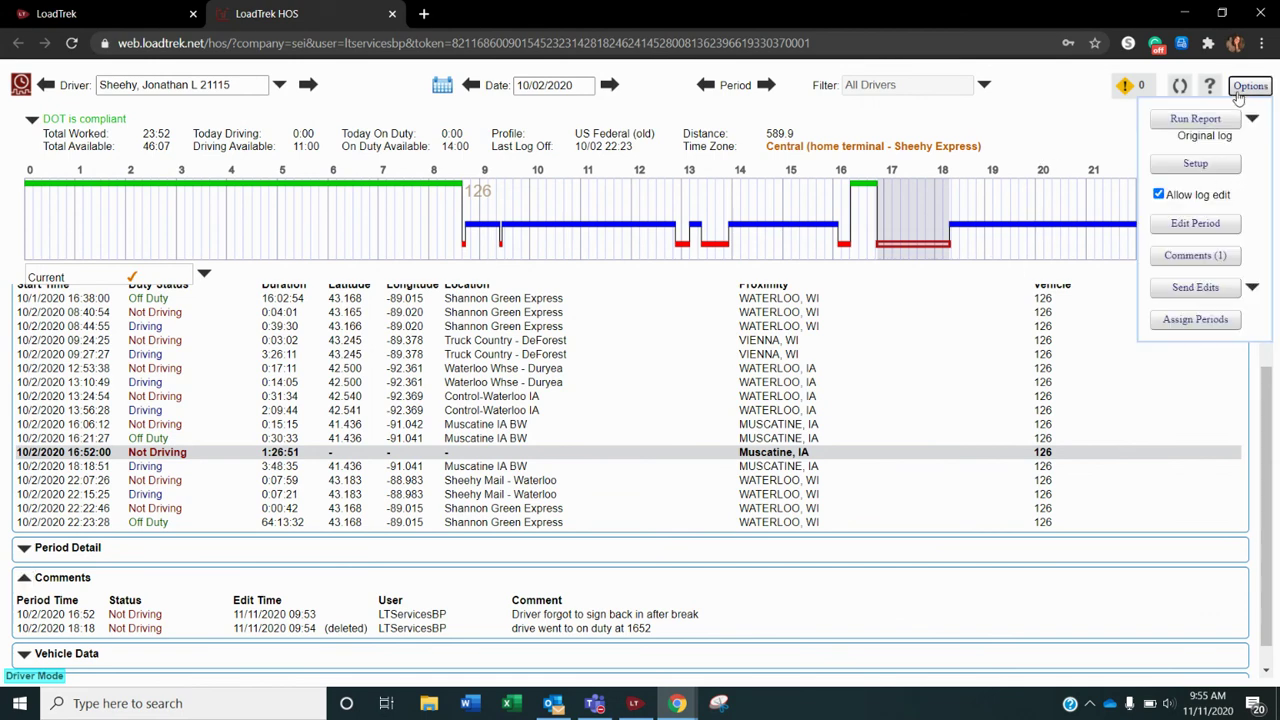
{"action": "left_click", "coordinate": [1198, 289]}
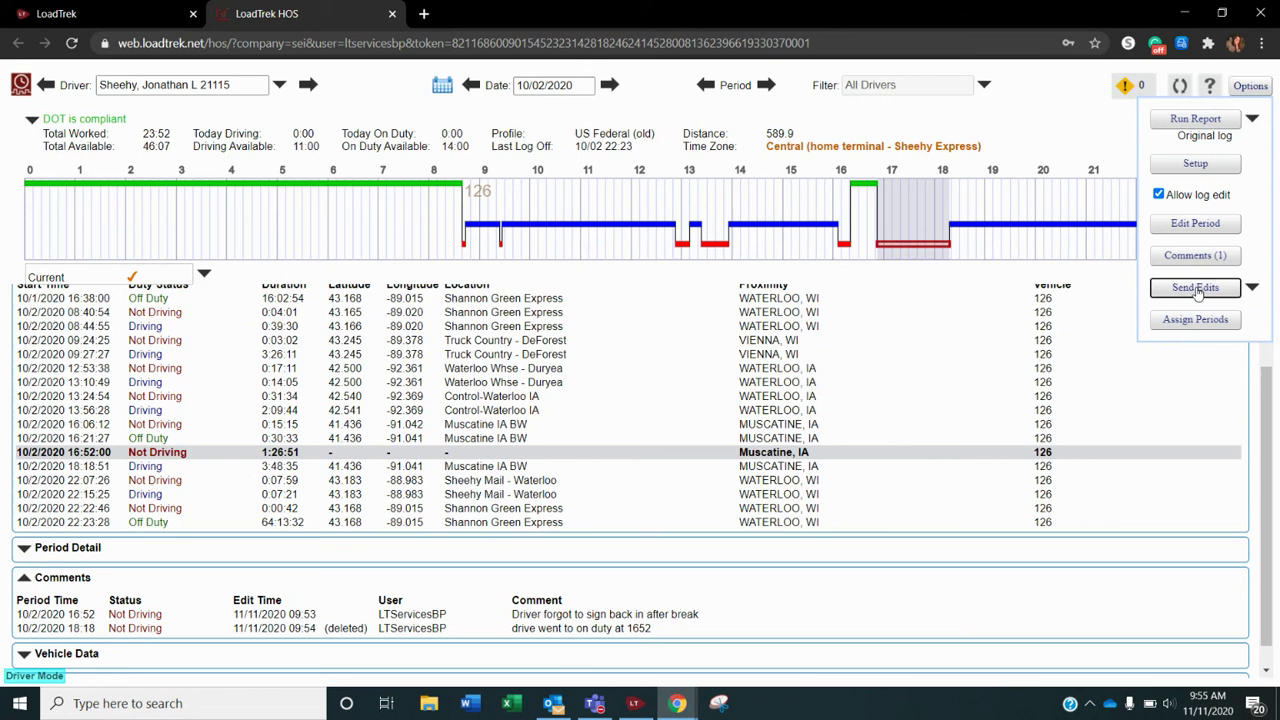